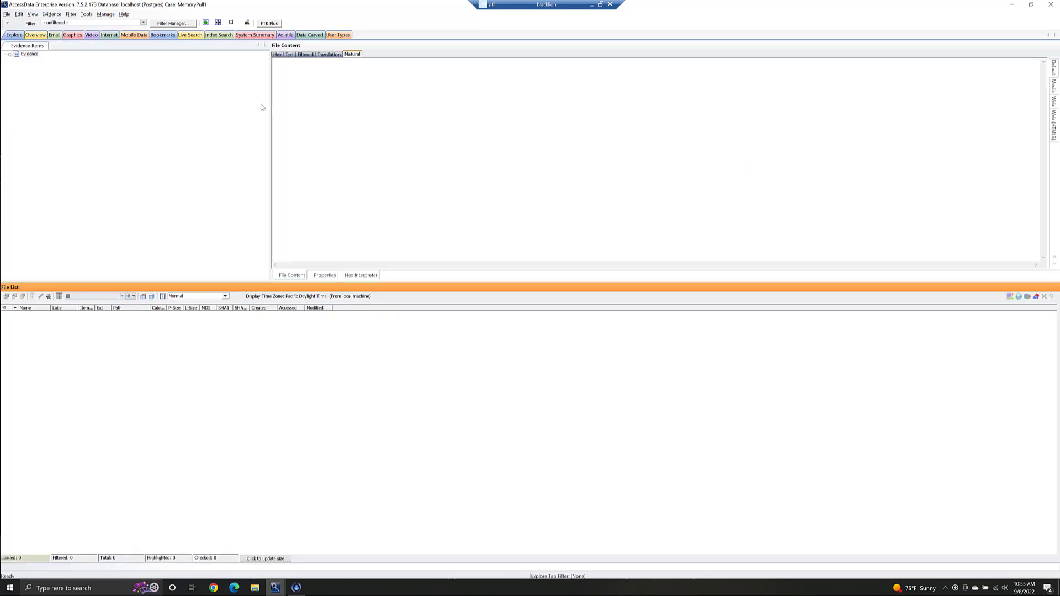
Start adding remote data from the Voltron node, choosing Logical Drive (Preview/Acquire) as the data to include
{"action": "left_click", "coordinate": [54, 16]}
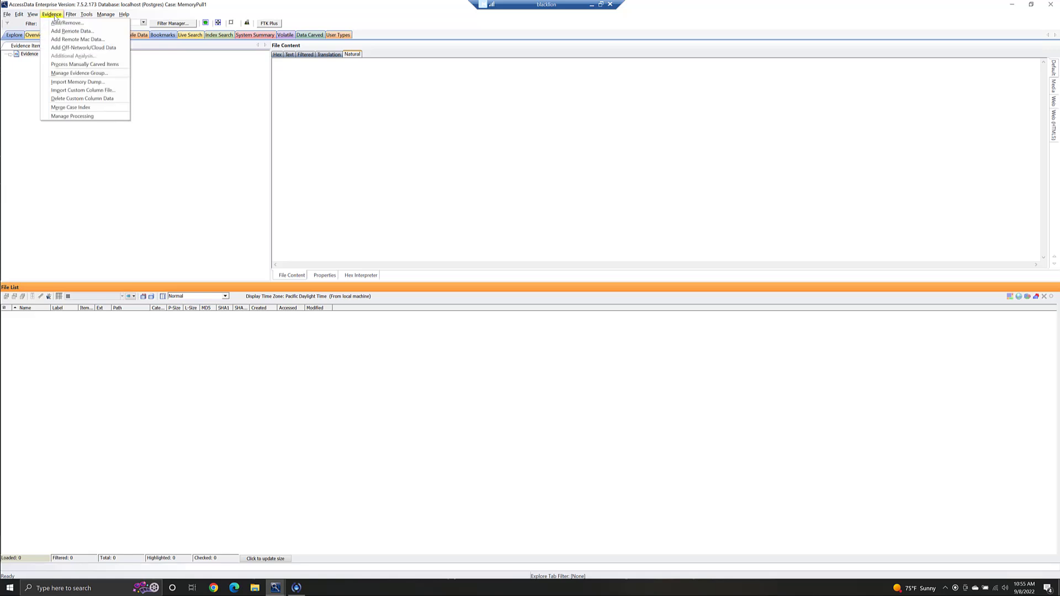
{"action": "left_click", "coordinate": [67, 32]}
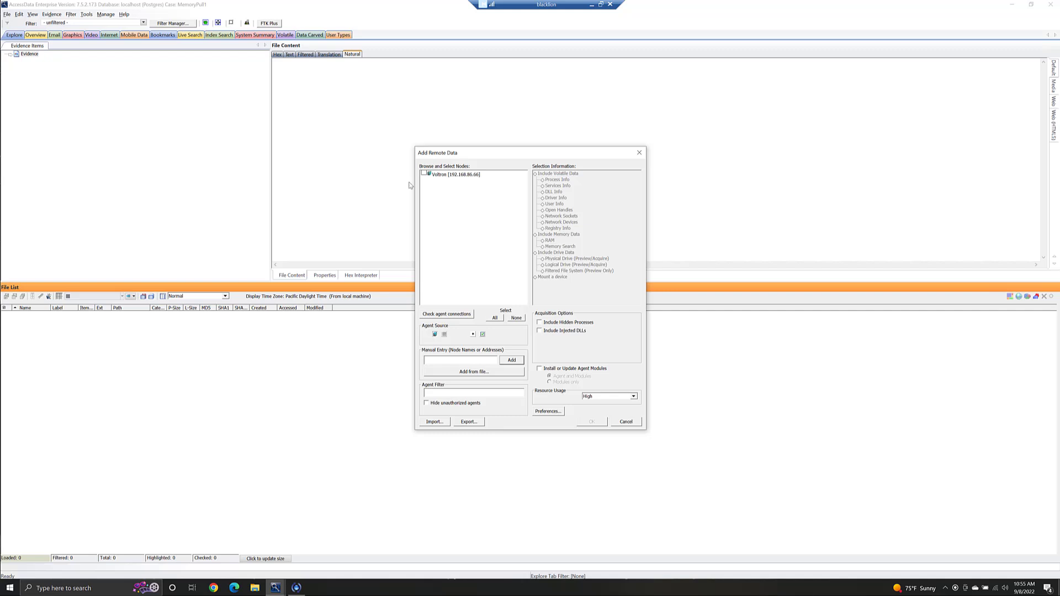
{"action": "left_click", "coordinate": [476, 174]}
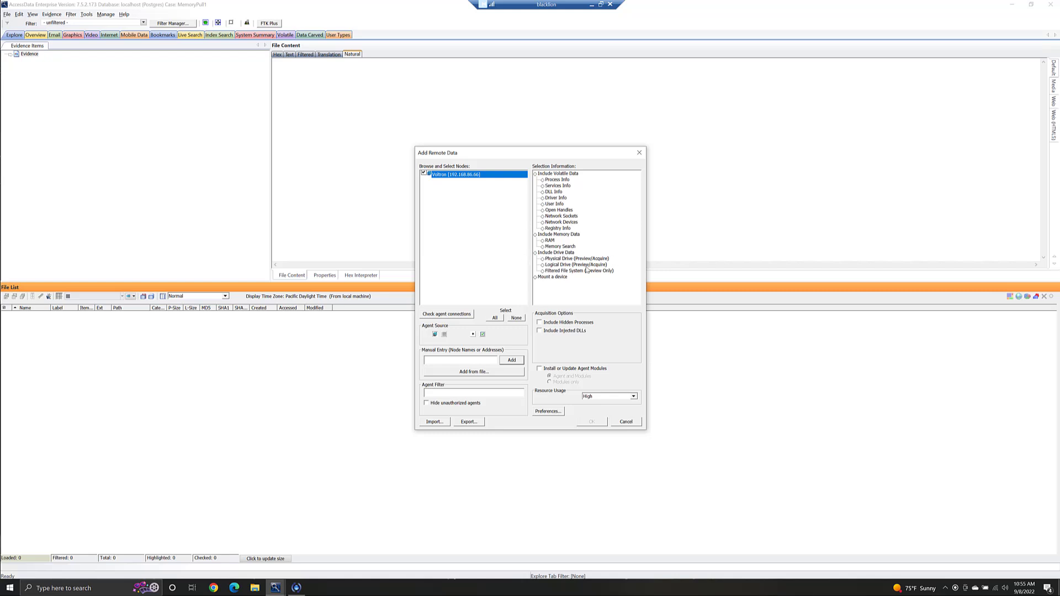
{"action": "left_click", "coordinate": [543, 265]}
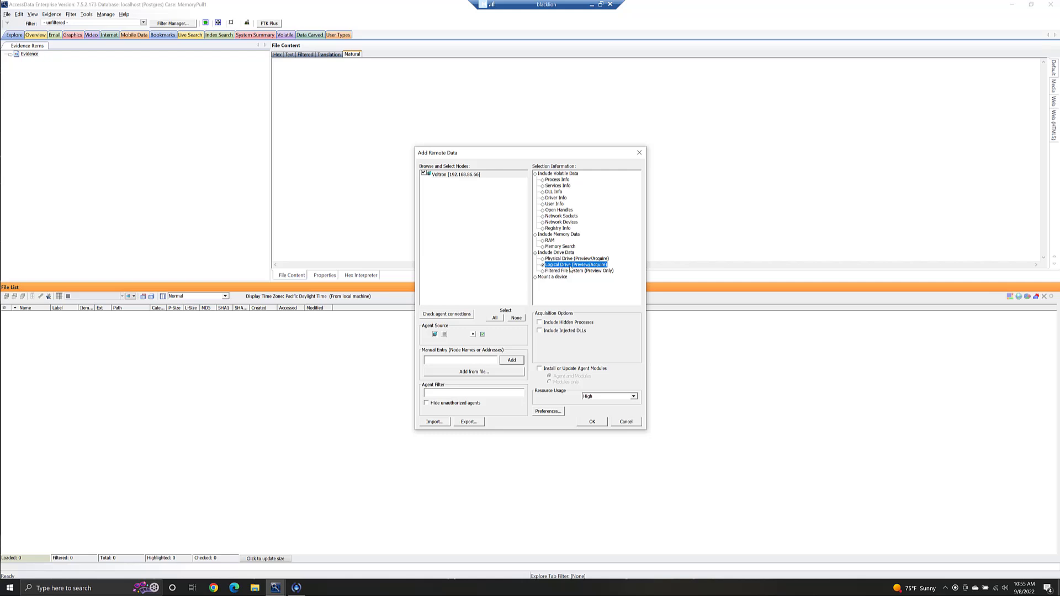
{"action": "left_click", "coordinate": [597, 425]}
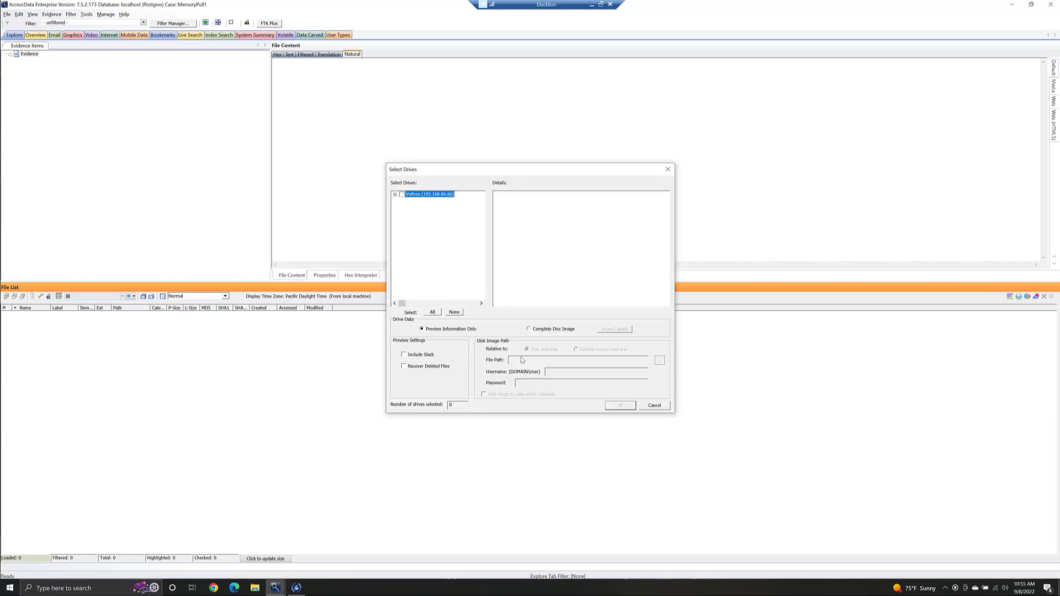
Add the Voltron node's C:\ drive as evidence with preview information only, and close the processing status window
{"action": "left_click", "coordinate": [395, 195]}
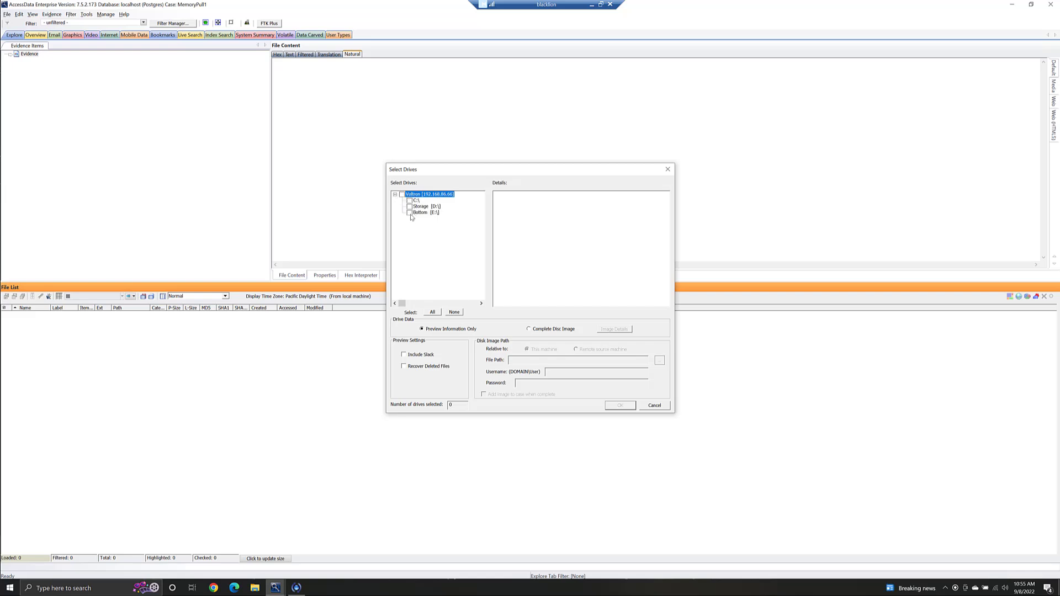
{"action": "left_click", "coordinate": [409, 201]}
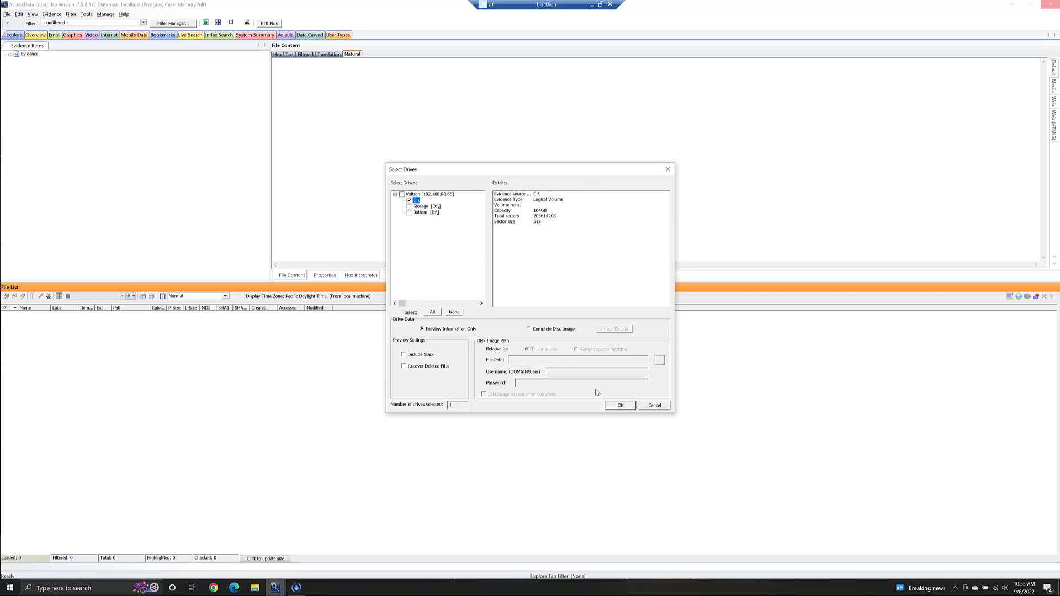
{"action": "left_click", "coordinate": [621, 407]}
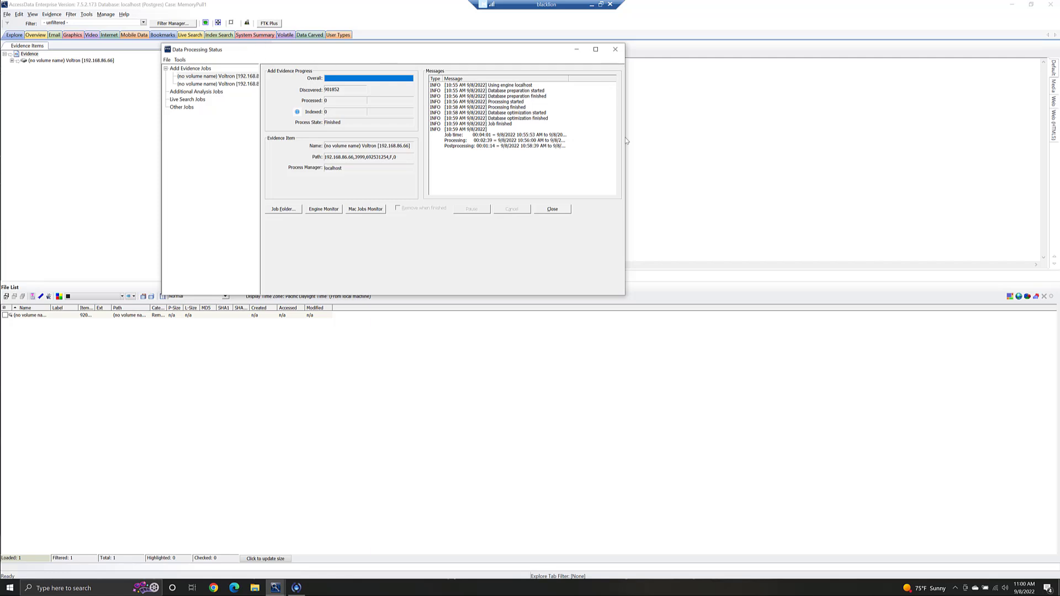
{"action": "left_click", "coordinate": [615, 49]}
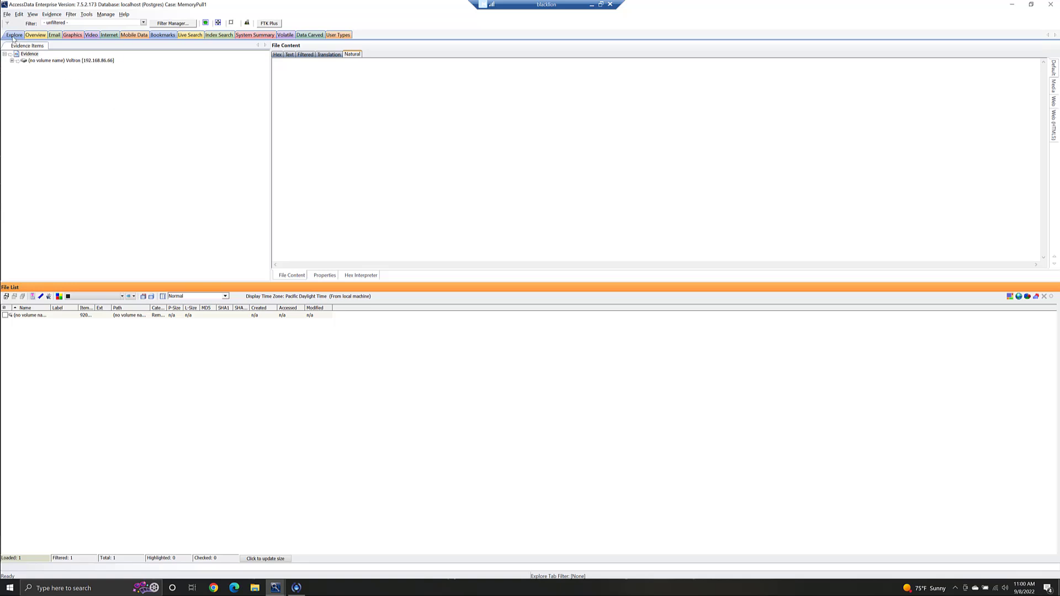
Expand the Voltron evidence tree through NONAME [NTFS], [root], Users and BlueP down to the OneDrive subfolders
{"action": "left_click", "coordinate": [12, 61]}
{"action": "left_click", "coordinate": [12, 60]}
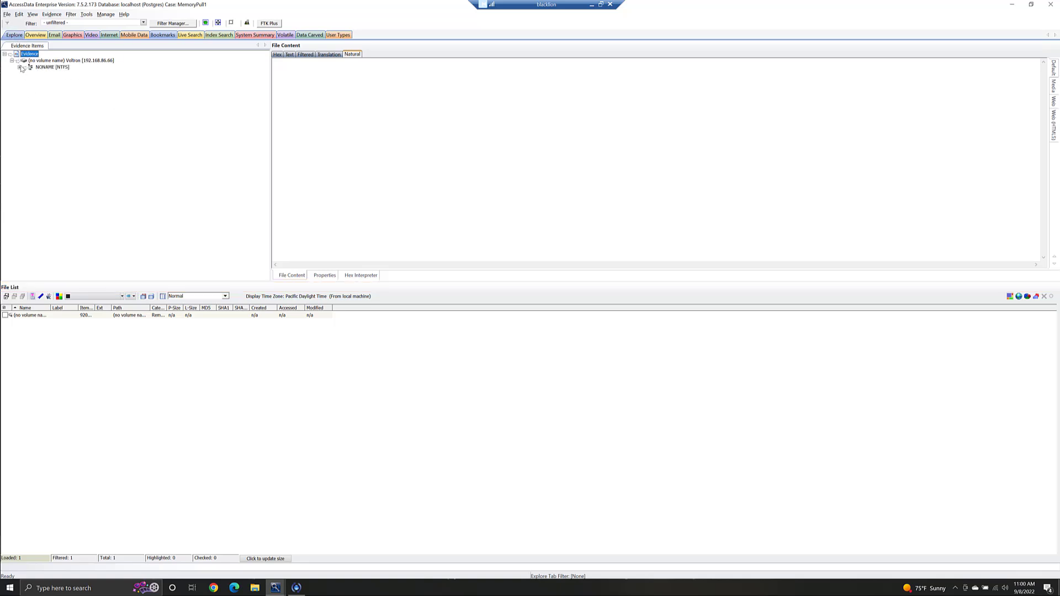
{"action": "left_click", "coordinate": [19, 67]}
{"action": "left_click", "coordinate": [26, 82]}
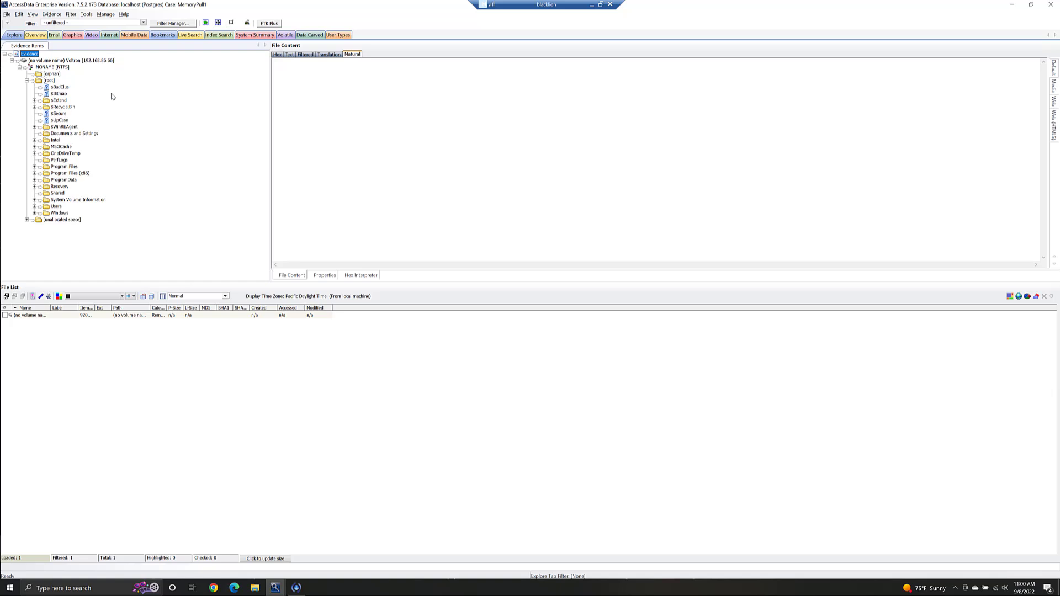
{"action": "left_click", "coordinate": [34, 207]}
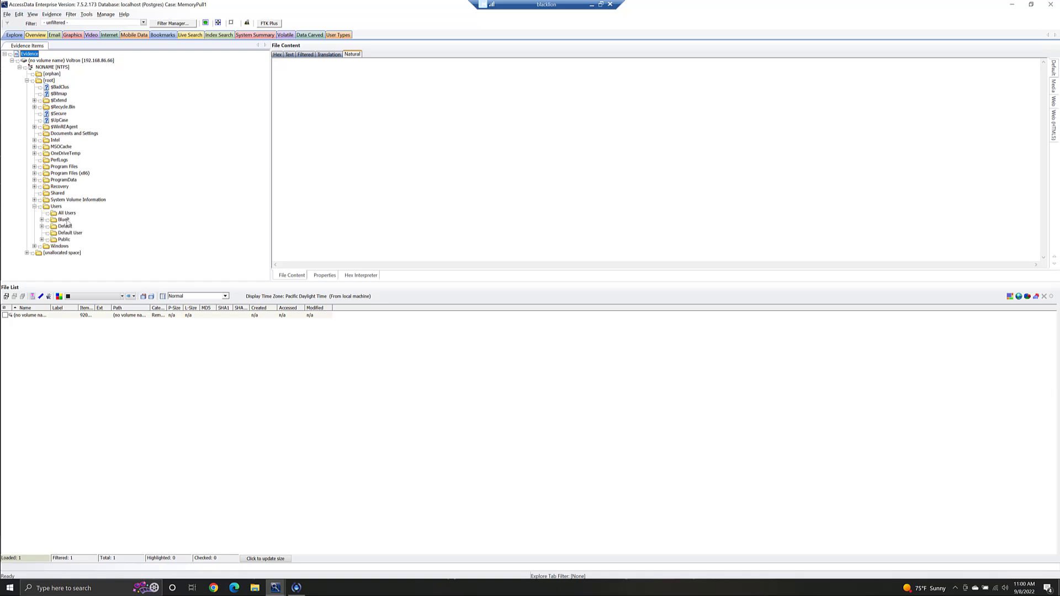
{"action": "left_click", "coordinate": [42, 220]}
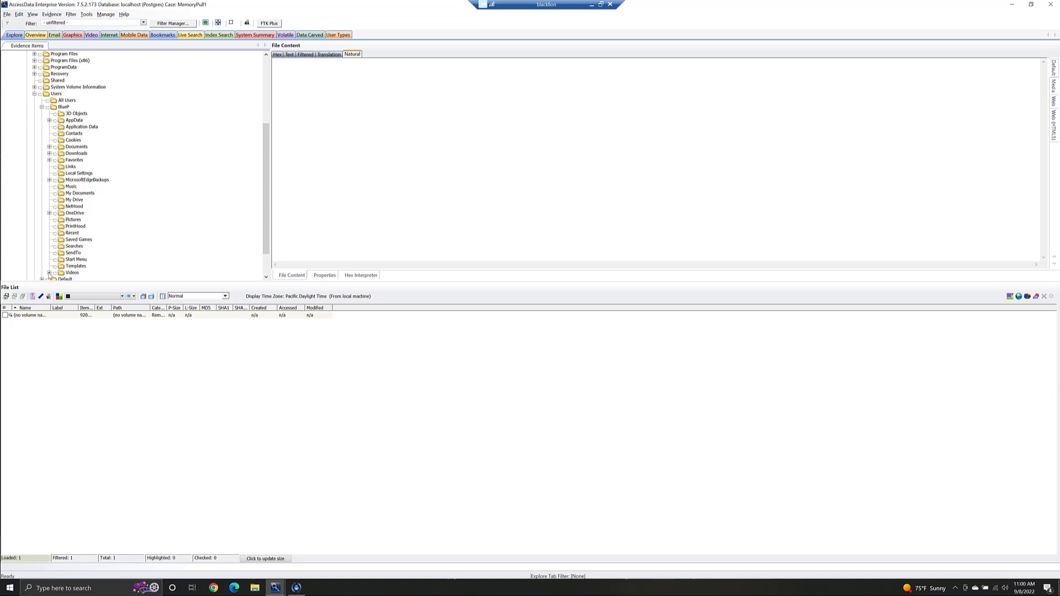
{"action": "left_click", "coordinate": [49, 213]}
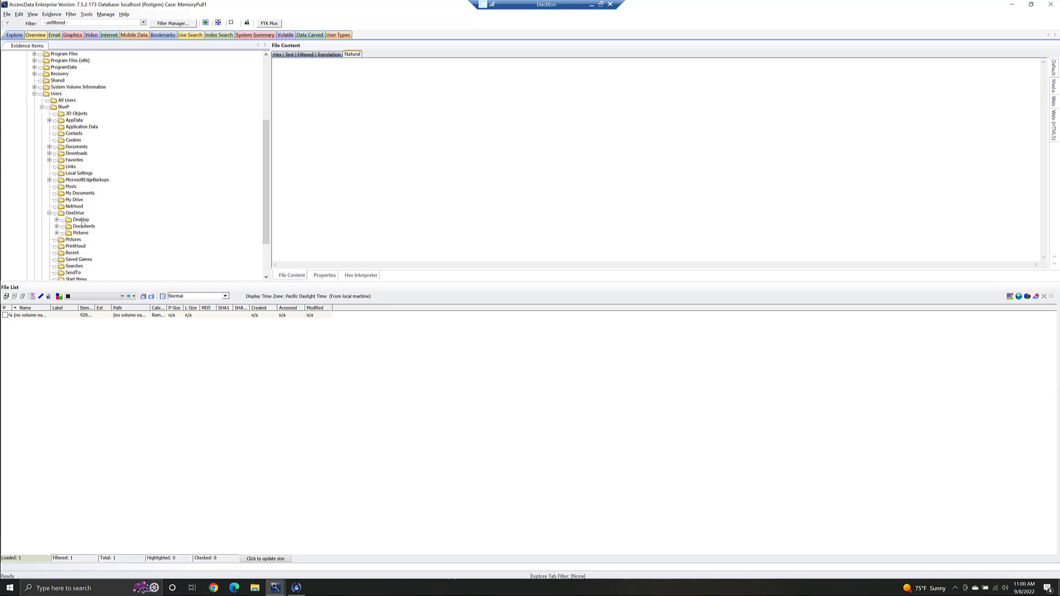
Preview SpaceInvaders.jpg in the OneDrive Desktop folder, and Apocalyptic Manifesto.docx and Copy of TheSyndicate[5].xlsx in OneDrive Documents
{"action": "left_click", "coordinate": [81, 220]}
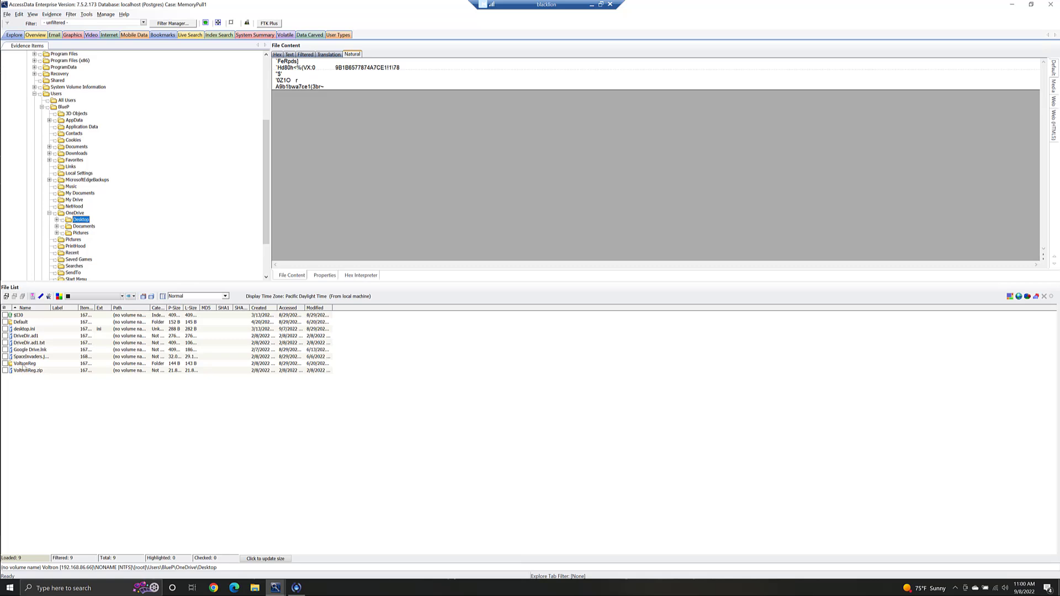
{"action": "left_click", "coordinate": [39, 359]}
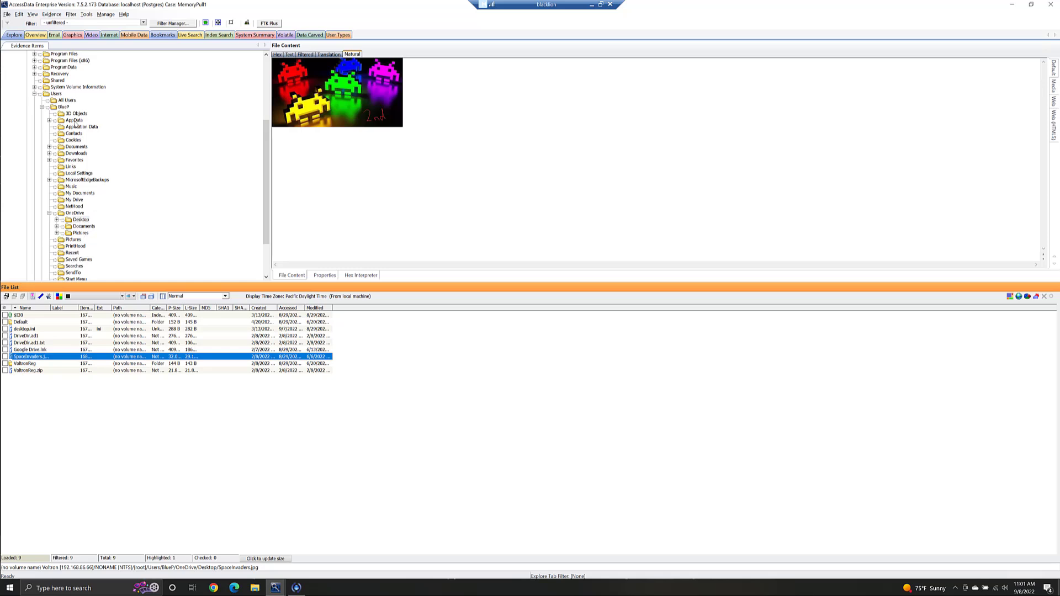
{"action": "left_click", "coordinate": [76, 146]}
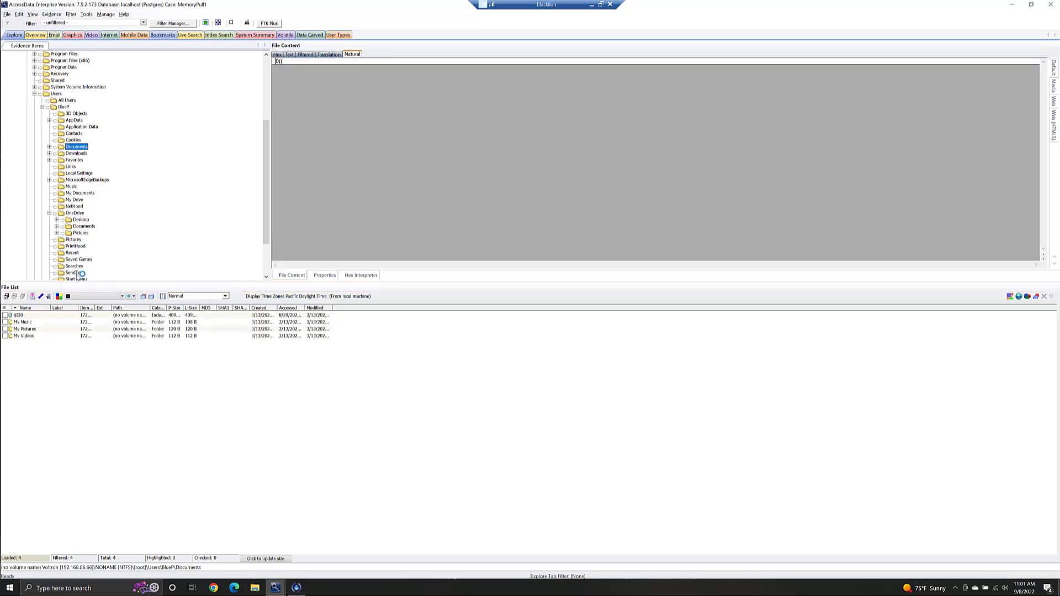
{"action": "left_click", "coordinate": [84, 226]}
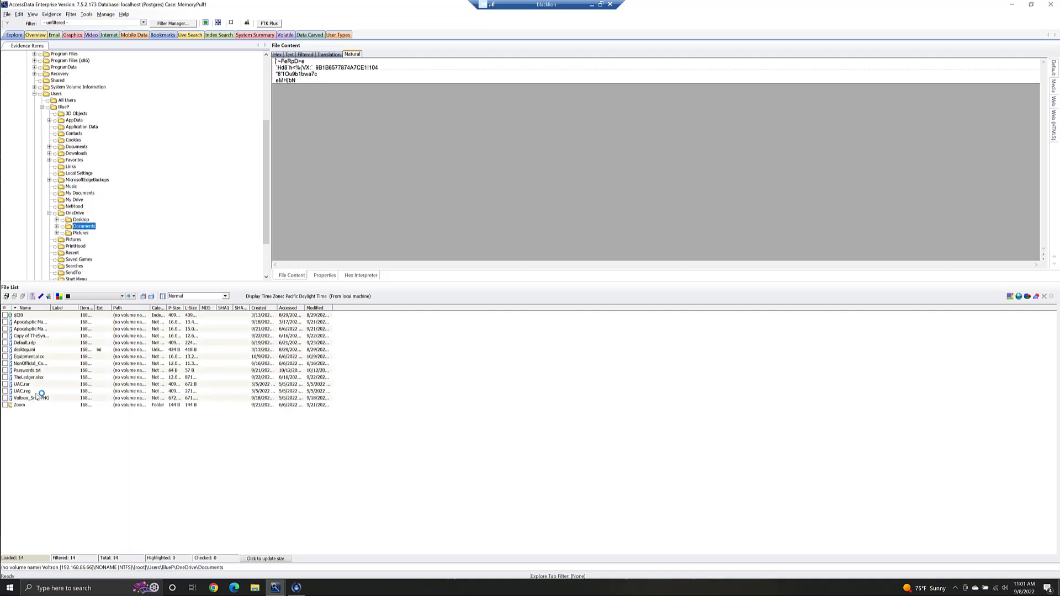
{"action": "left_click", "coordinate": [35, 322]}
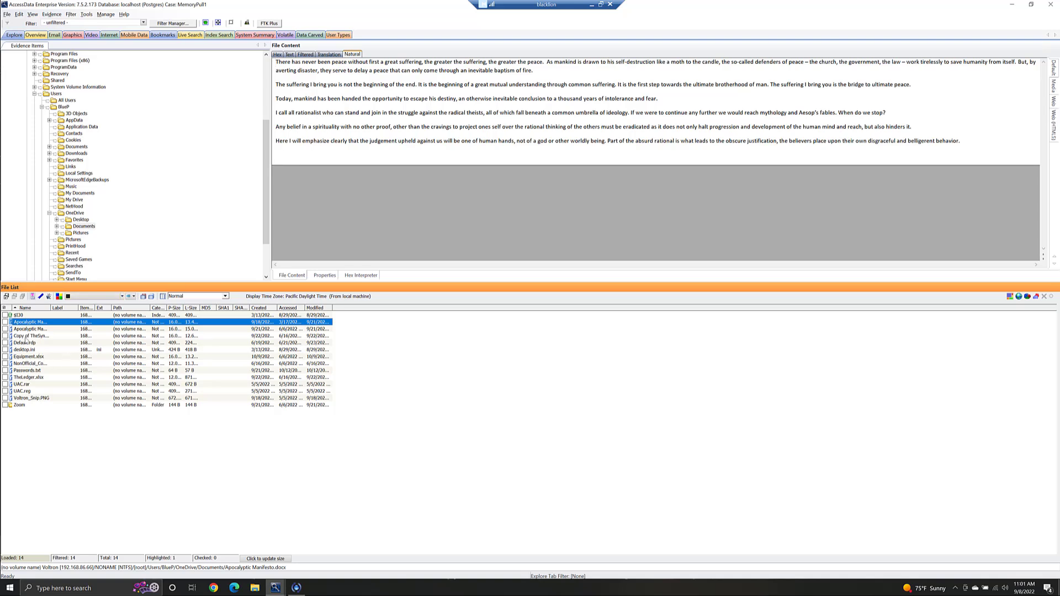
{"action": "left_click", "coordinate": [26, 336]}
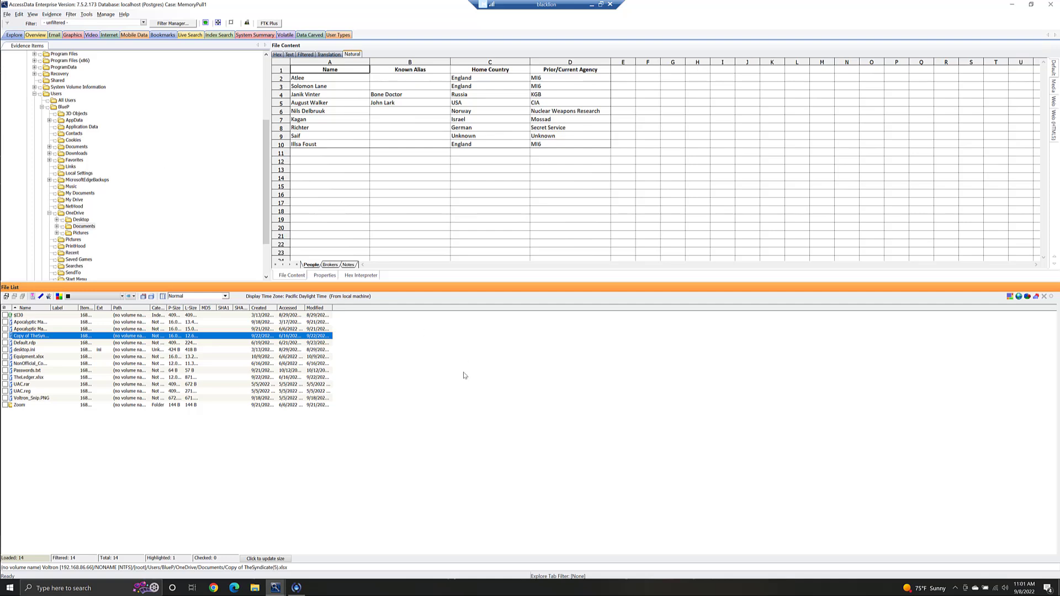
In OneDrive Documents, widen the Name column and check Apocalyptic Manifesto[3].docx, Copy of TheSyndicate[5].xlsx, Equipment.xlsx and TheLedger.xlsx
{"action": "left_click", "coordinate": [94, 142]}
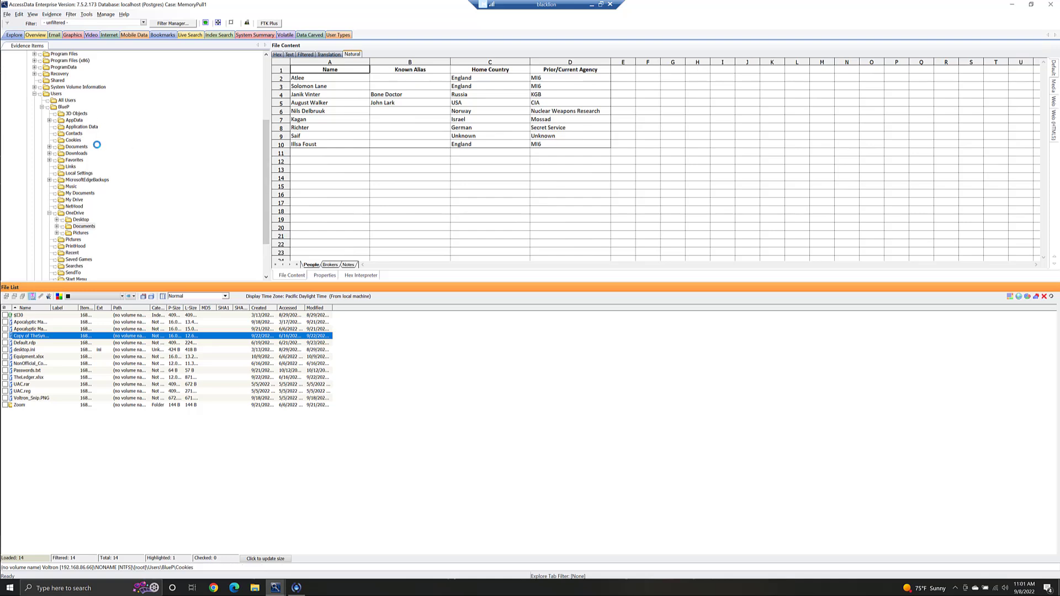
{"action": "right_click", "coordinate": [100, 142]}
{"action": "left_click", "coordinate": [82, 227]}
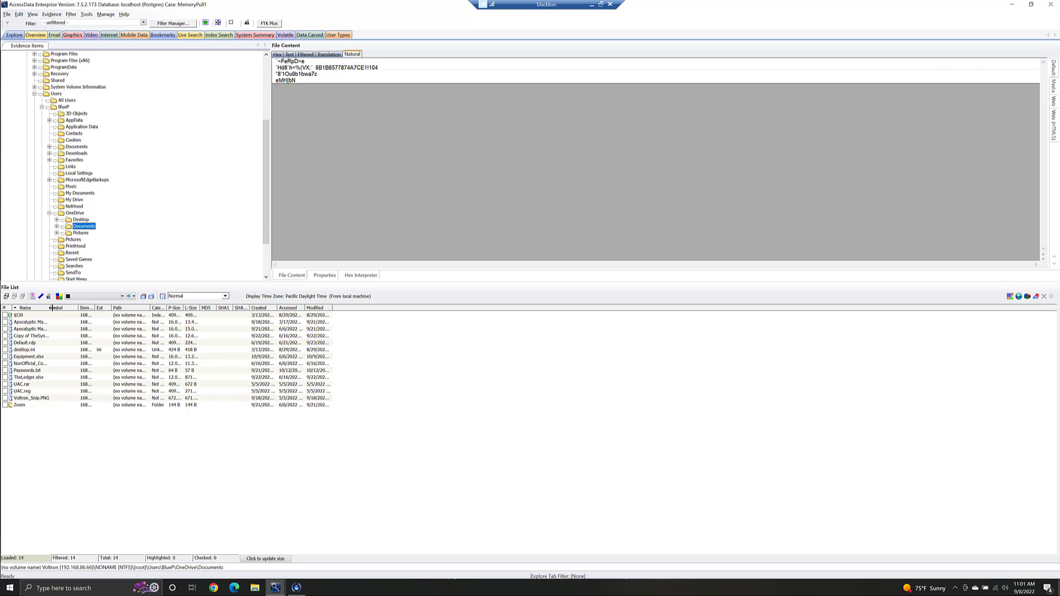
{"action": "left_click_drag", "start_coordinate": [51, 307], "coordinate": [102, 308]}
{"action": "left_click", "coordinate": [5, 328]}
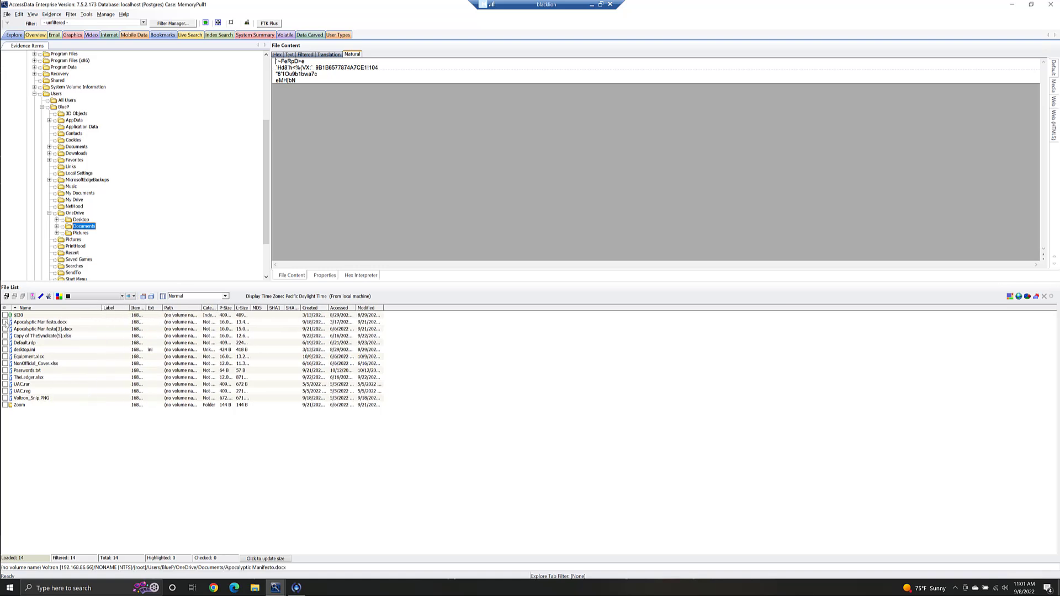
{"action": "left_click", "coordinate": [5, 356]}
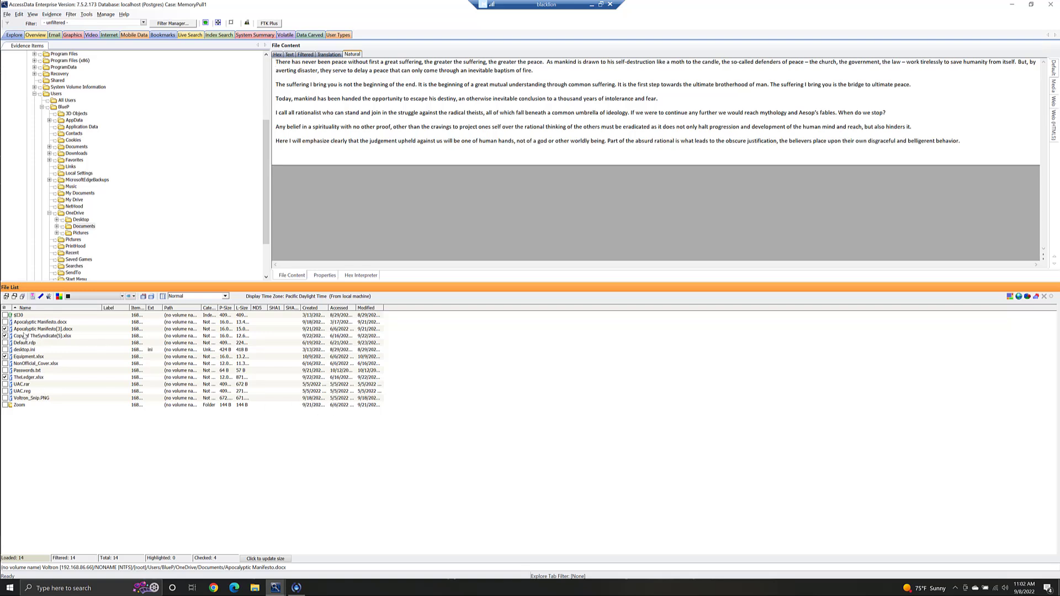
Export all checked files to the examiner machine's OneDrive Desktop folder, and close the folder window showing the exported files
{"action": "right_click", "coordinate": [27, 328]}
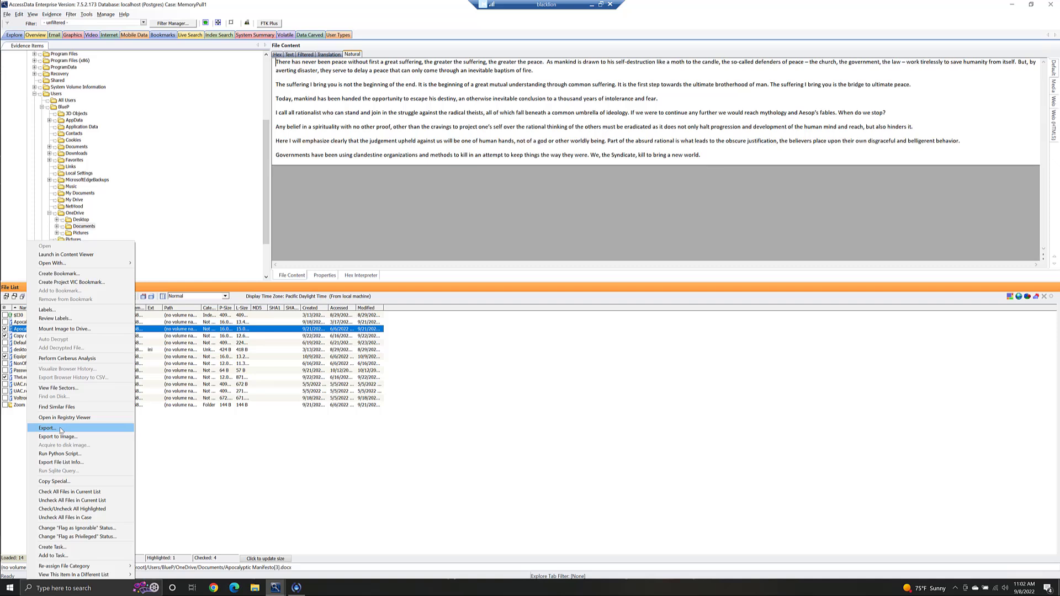
{"action": "left_click", "coordinate": [61, 429]}
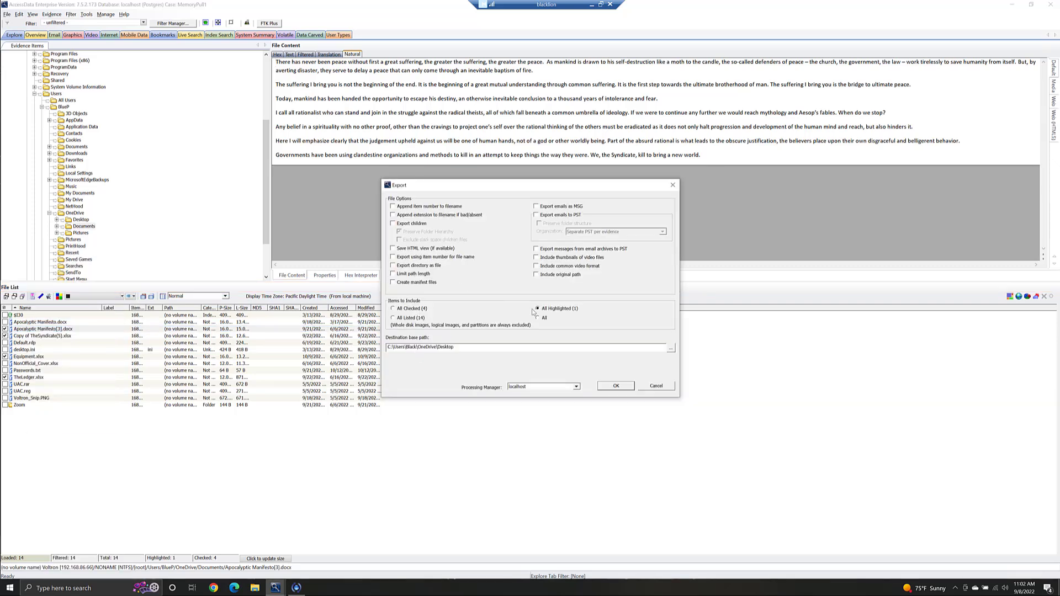
{"action": "left_click", "coordinate": [417, 309]}
{"action": "left_click_drag", "start_coordinate": [388, 347], "coordinate": [454, 347]}
{"action": "left_click", "coordinate": [455, 347]}
{"action": "left_click", "coordinate": [616, 387]}
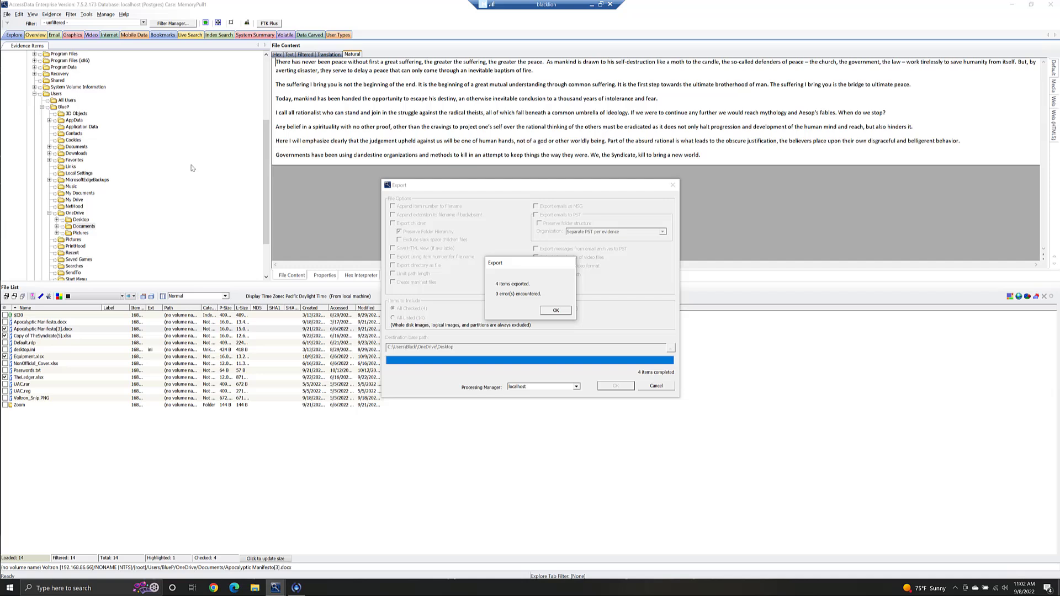
{"action": "left_click", "coordinate": [555, 310]}
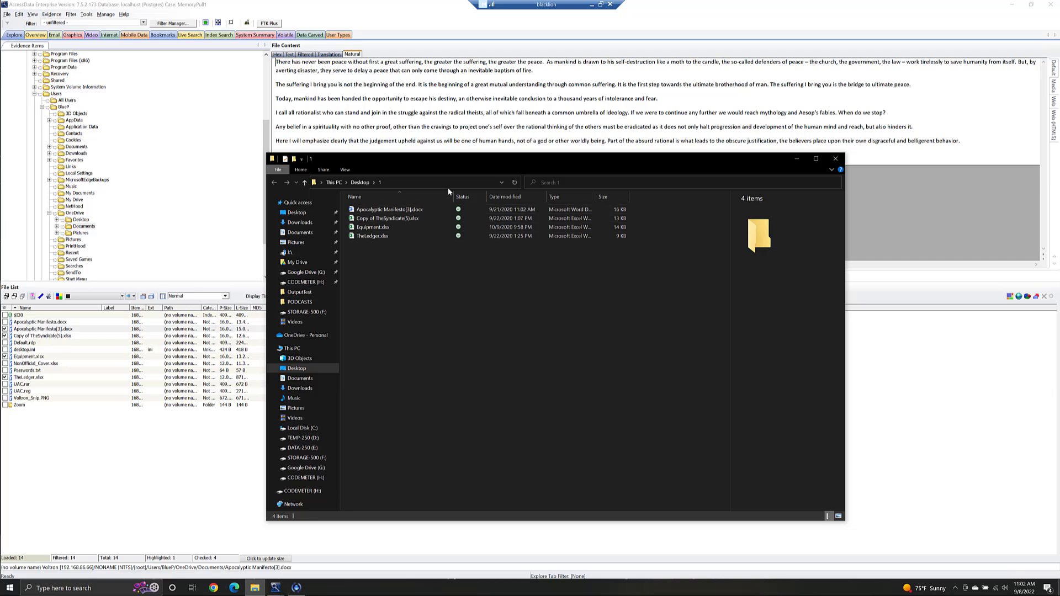
{"action": "left_click", "coordinate": [835, 158]}
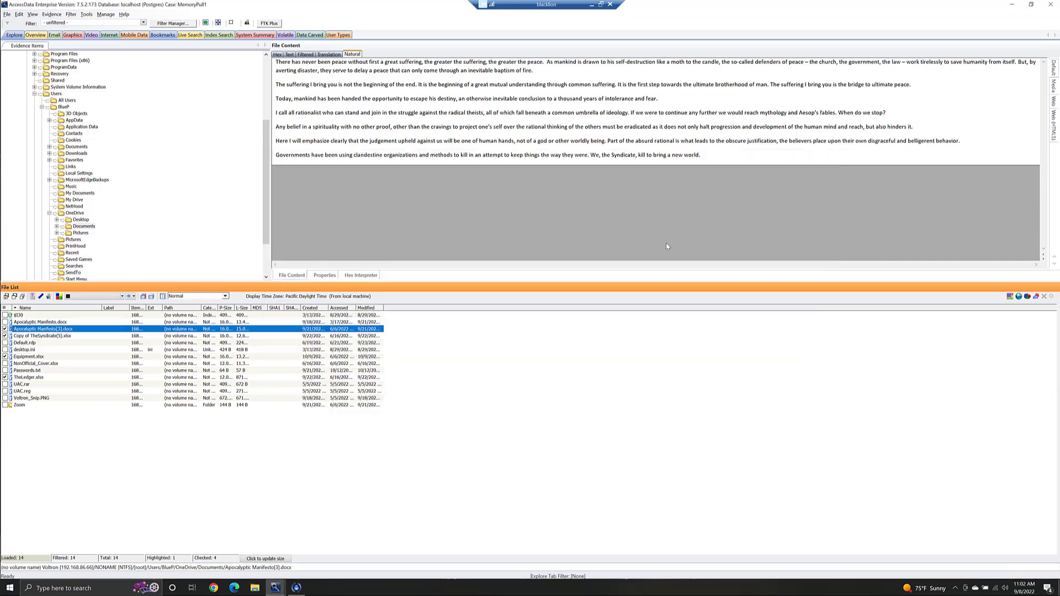
Start exporting all checked items to an image and add a destination of type AD1 on this machine
{"action": "right_click", "coordinate": [33, 332]}
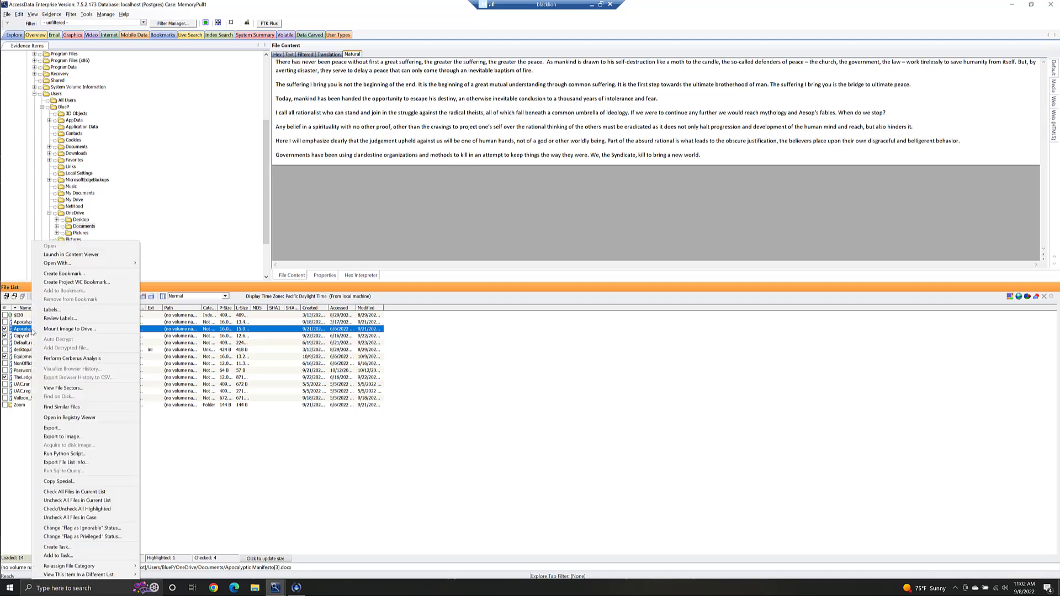
{"action": "left_click", "coordinate": [59, 437]}
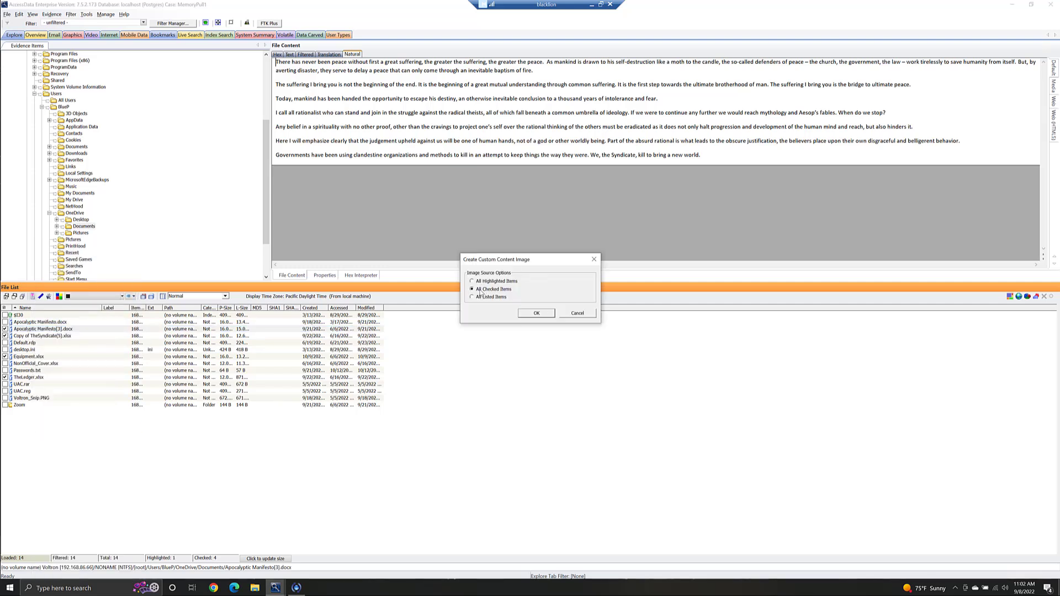
{"action": "left_click", "coordinate": [536, 313]}
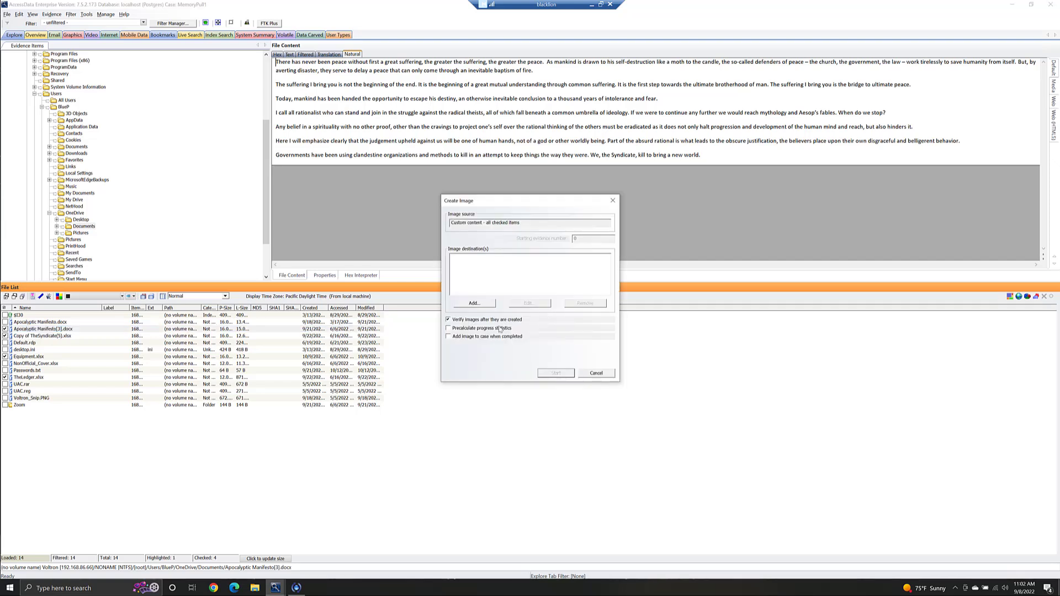
{"action": "left_click", "coordinate": [476, 304]}
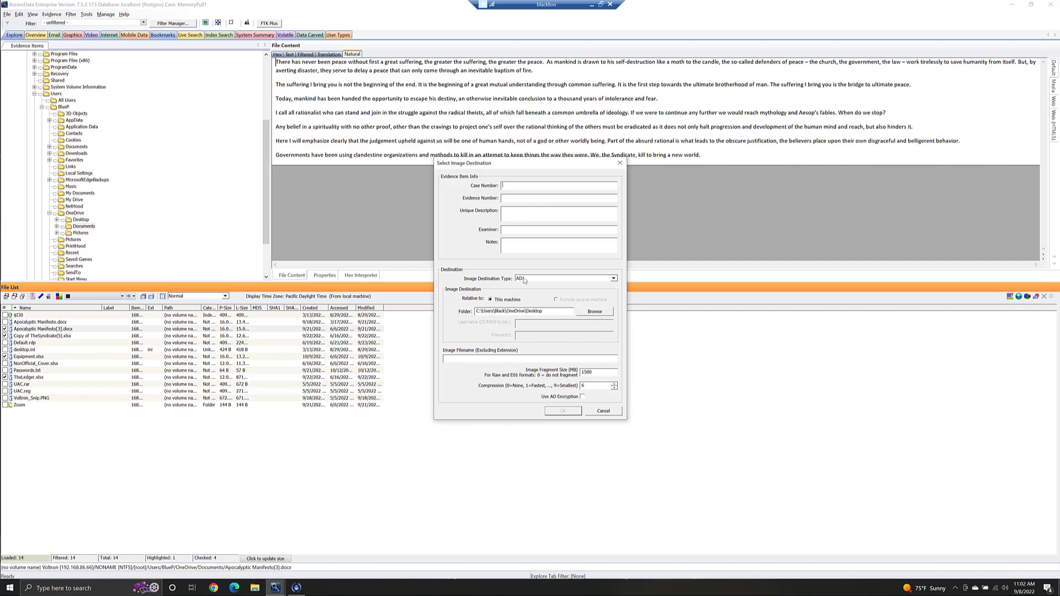
{"action": "left_click", "coordinate": [561, 279]}
{"action": "left_click", "coordinate": [529, 285]}
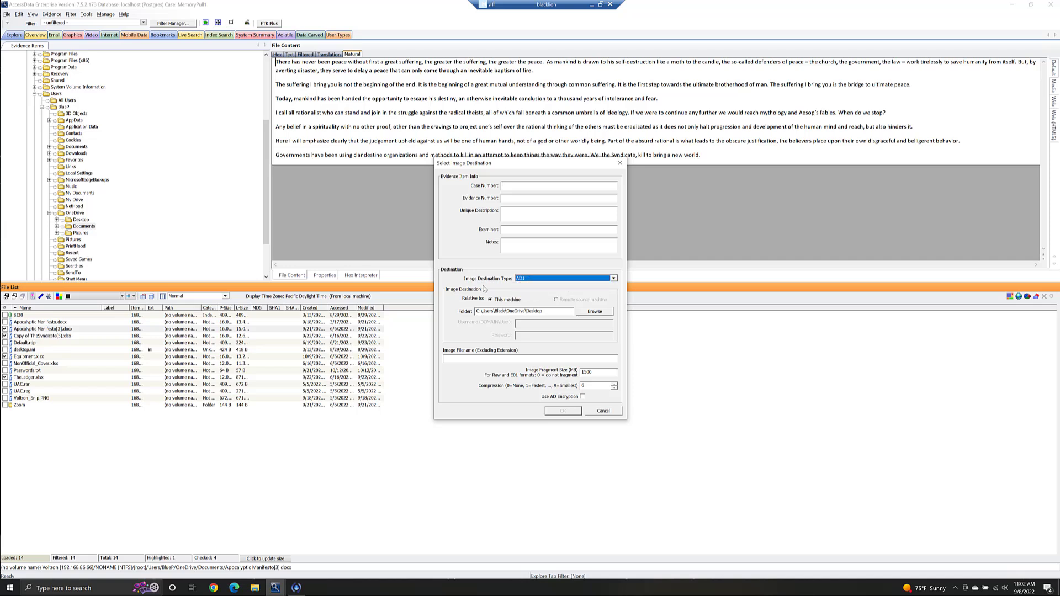
Name the image file Xnetworkpull and adjust its compression level
{"action": "left_click", "coordinate": [480, 359]}
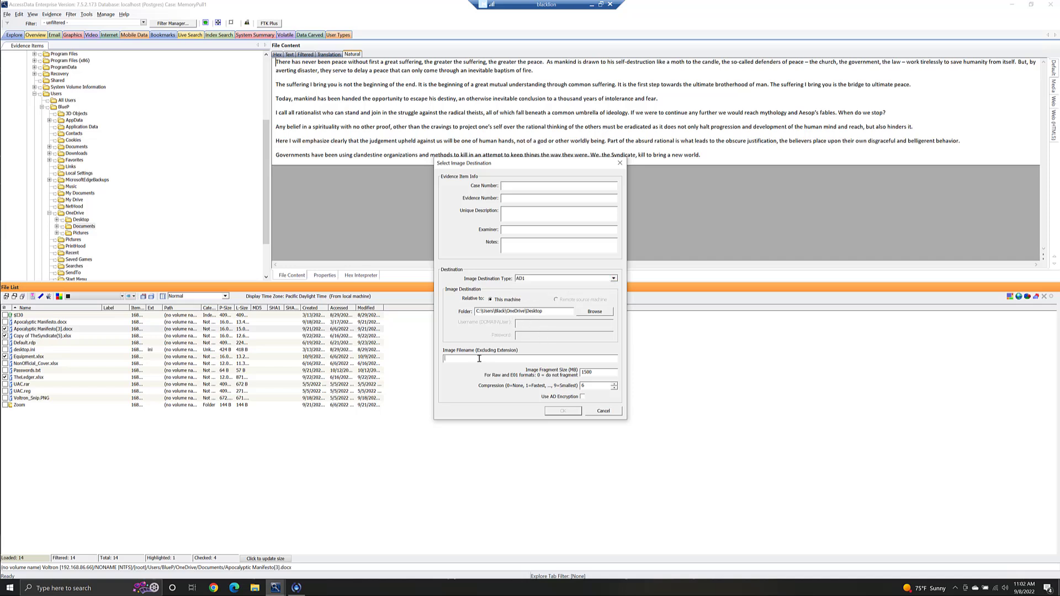
{"action": "type", "text": "Xnetworkpul"}
{"action": "left_click", "coordinate": [614, 385]}
{"action": "left_click", "coordinate": [614, 385]}
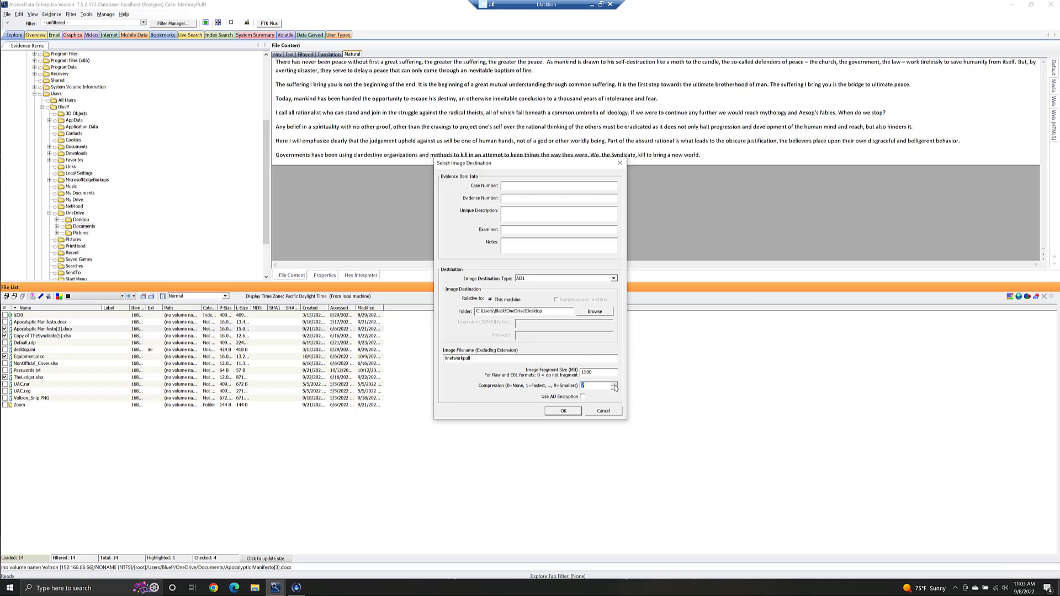
Accept the destination settings, create the image, and close the data processing status window
{"action": "left_click", "coordinate": [564, 411]}
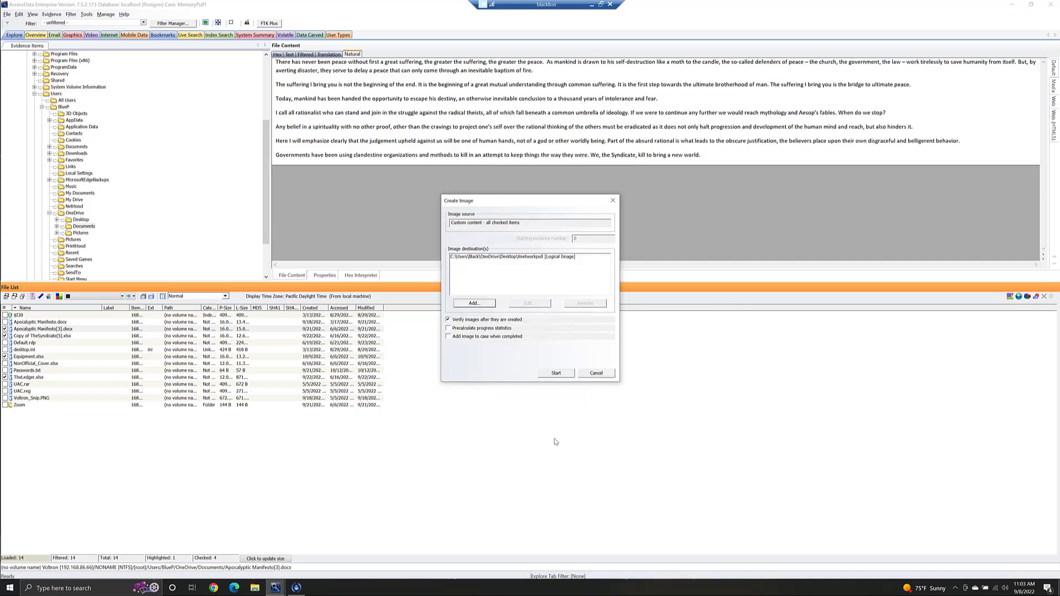
{"action": "left_click", "coordinate": [558, 376]}
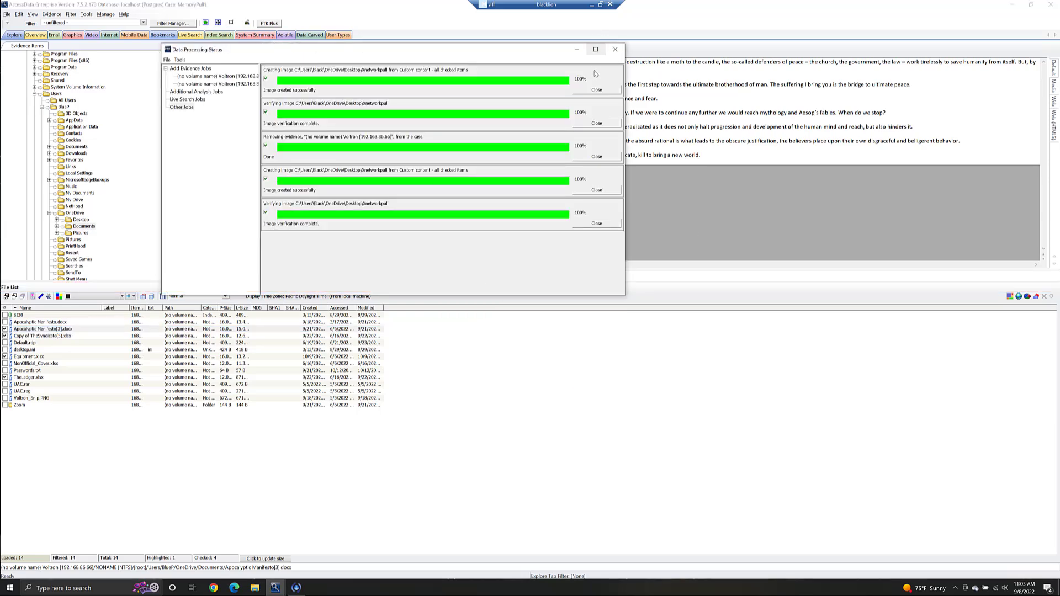
{"action": "left_click", "coordinate": [615, 49]}
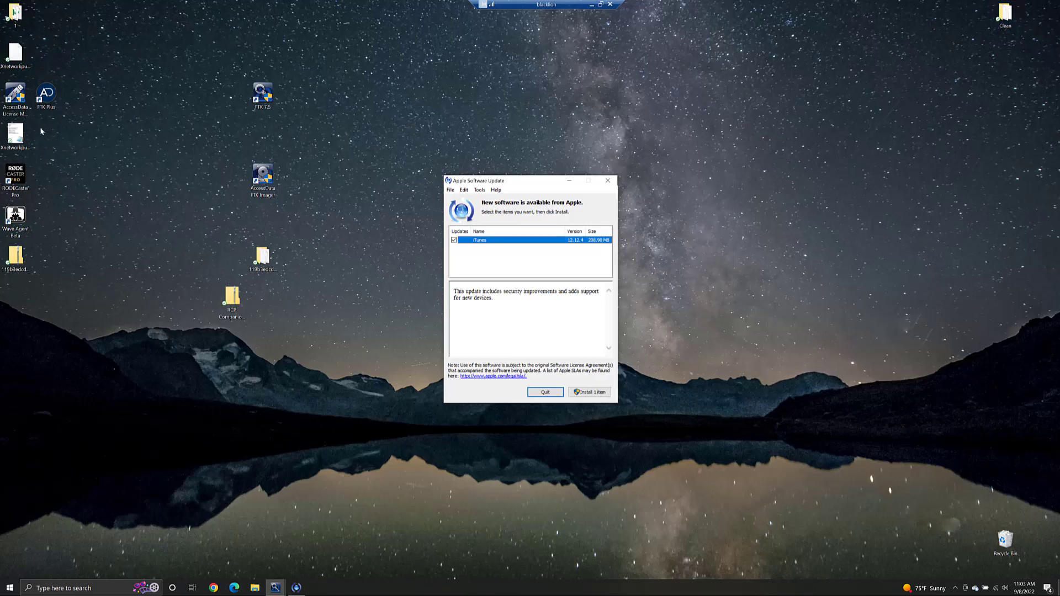
Move the two Xnetworkpull files into the empty desktop area between FTK Plus and FTK 7.5, and quit Apple Software Update
{"action": "left_click_drag", "start_coordinate": [14, 49], "coordinate": [138, 84]}
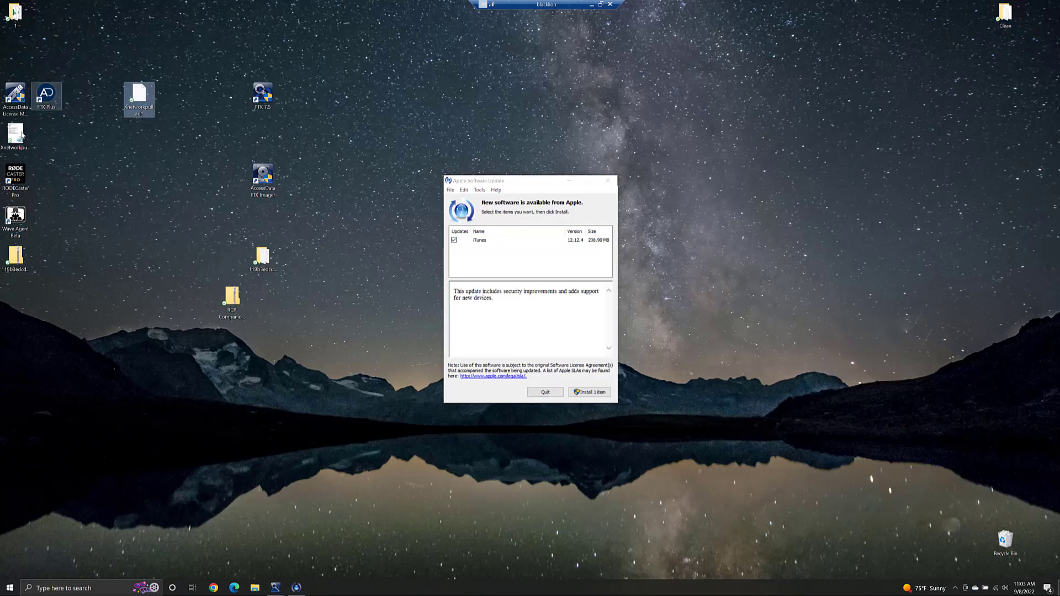
{"action": "left_click_drag", "start_coordinate": [22, 134], "coordinate": [145, 138]}
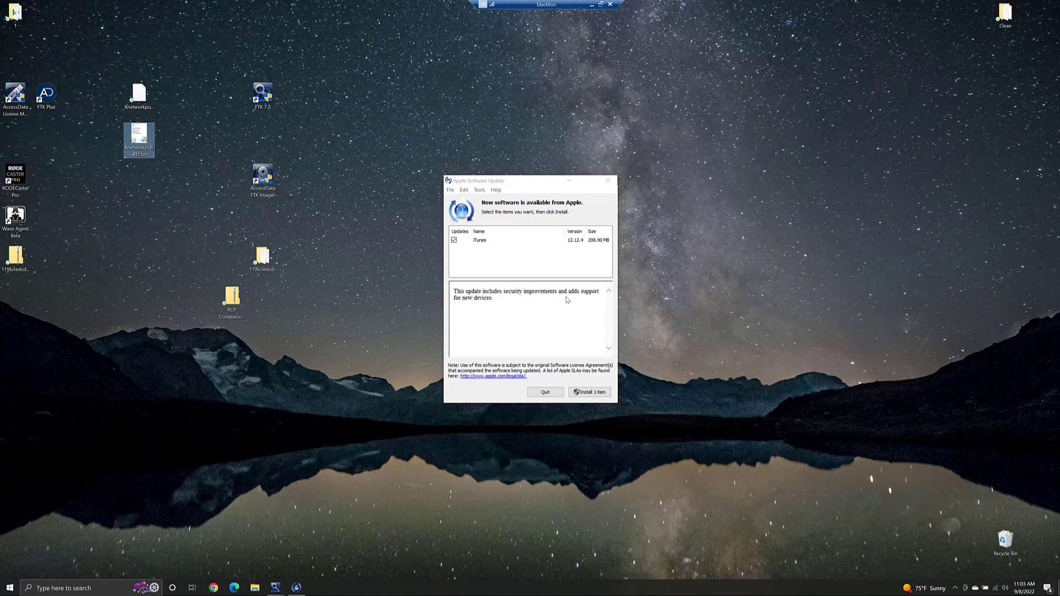
{"action": "left_click", "coordinate": [545, 392]}
{"action": "left_click", "coordinate": [164, 99]}
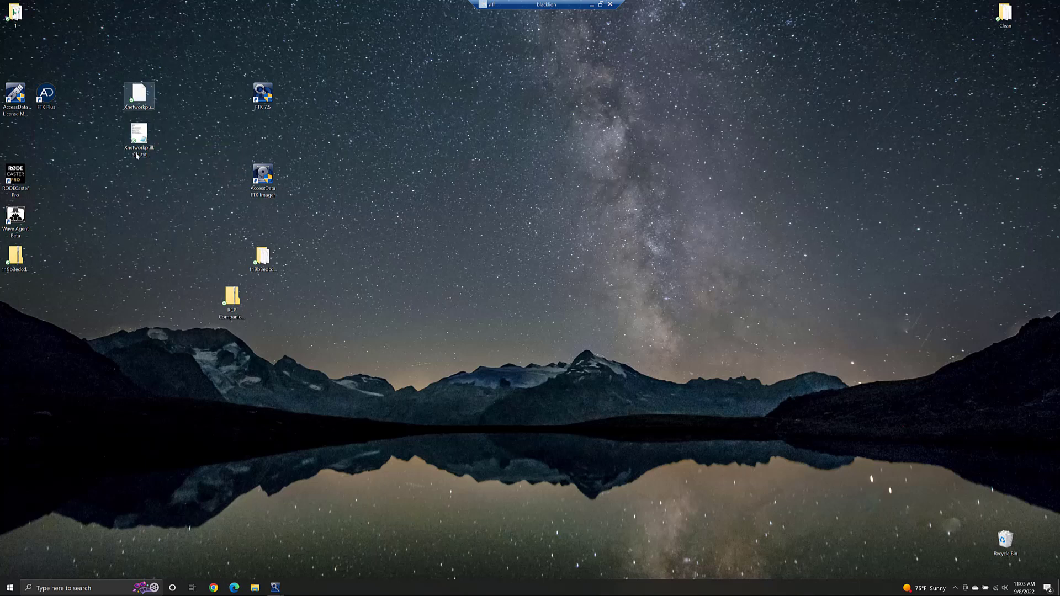
Launch AccessData FTK Imager and add Xnetworkpull.ad1 from the Desktop as an image file evidence item
{"action": "left_click", "coordinate": [267, 176]}
{"action": "left_click", "coordinate": [531, 215]}
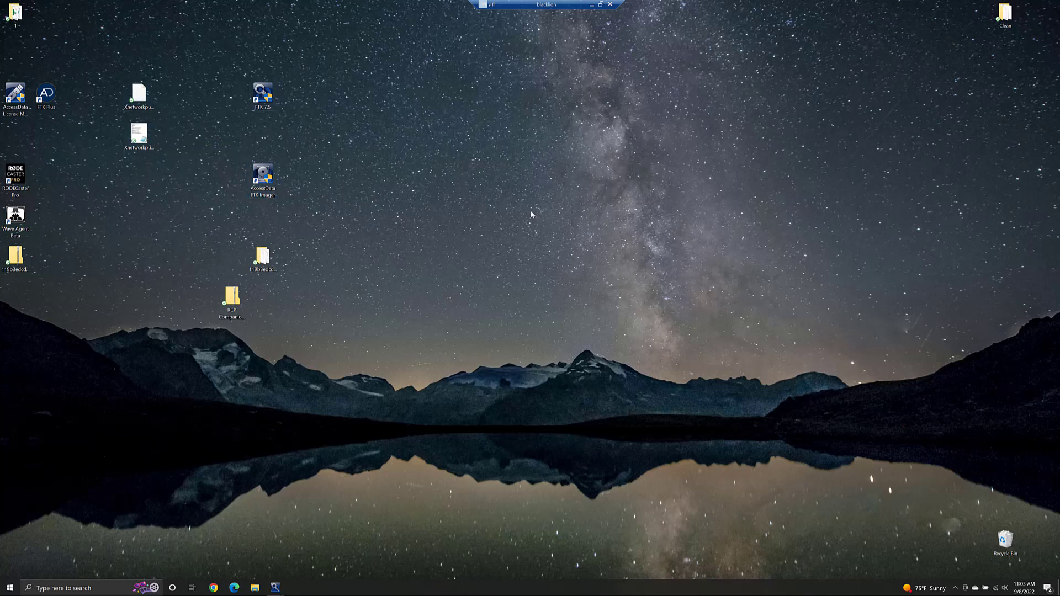
{"action": "left_click", "coordinate": [5, 22]}
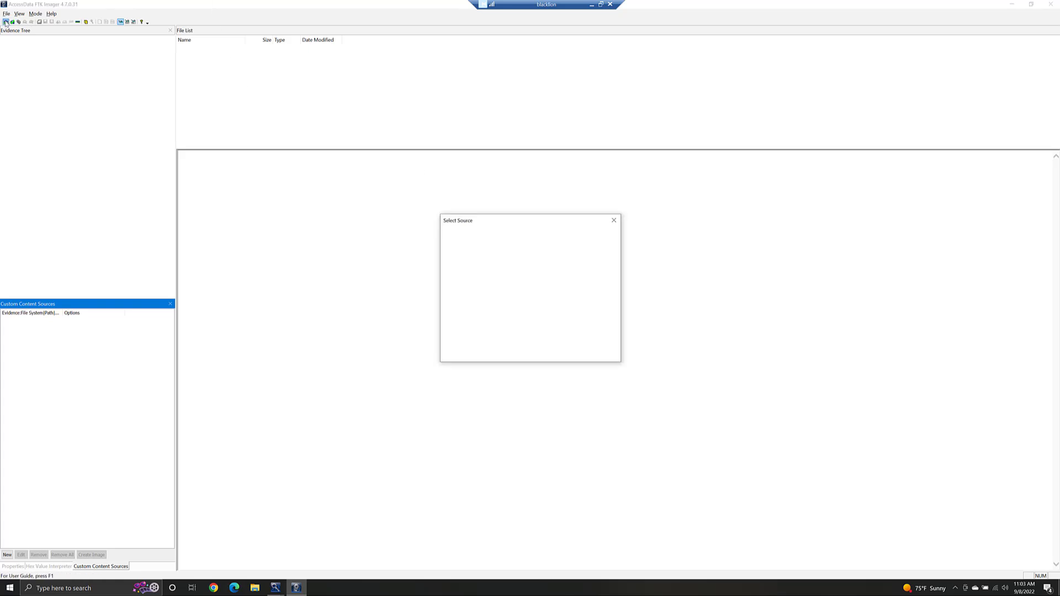
{"action": "left_click", "coordinate": [467, 274]}
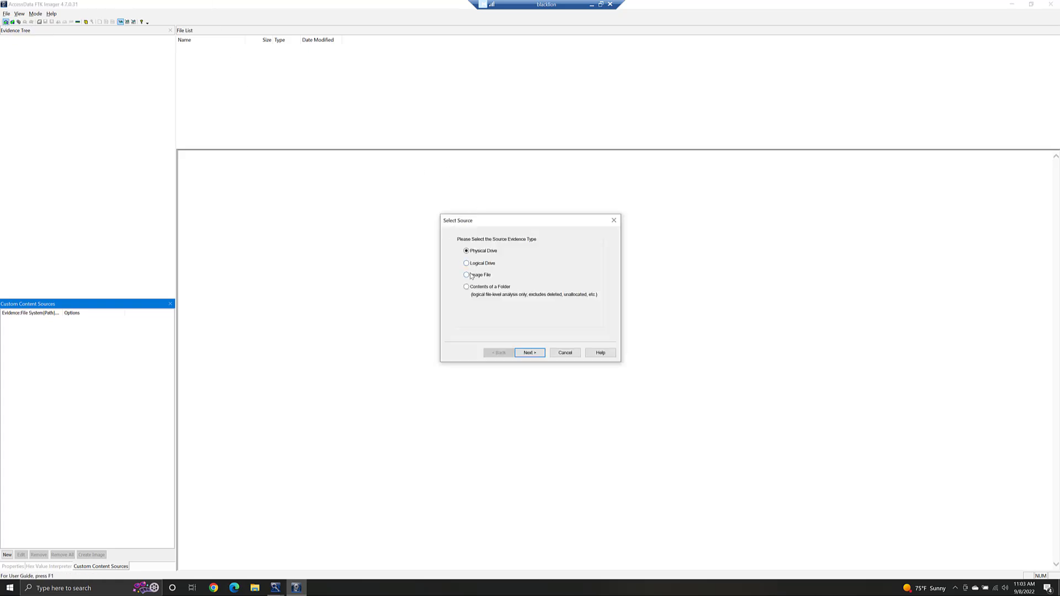
{"action": "left_click", "coordinate": [531, 355]}
{"action": "left_click", "coordinate": [571, 280]}
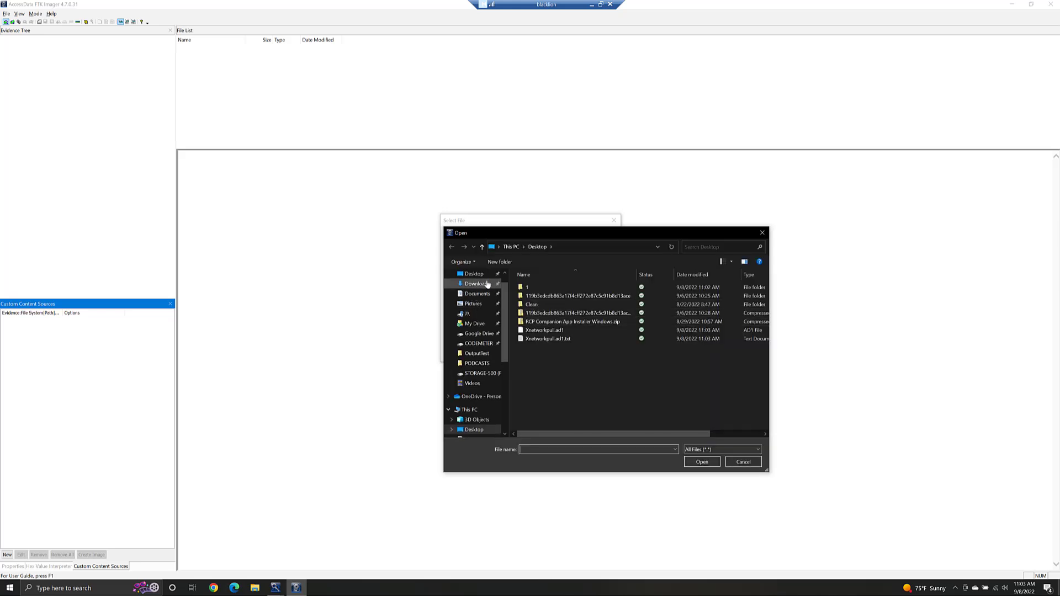
{"action": "left_click", "coordinate": [544, 330]}
{"action": "left_click", "coordinate": [703, 462]}
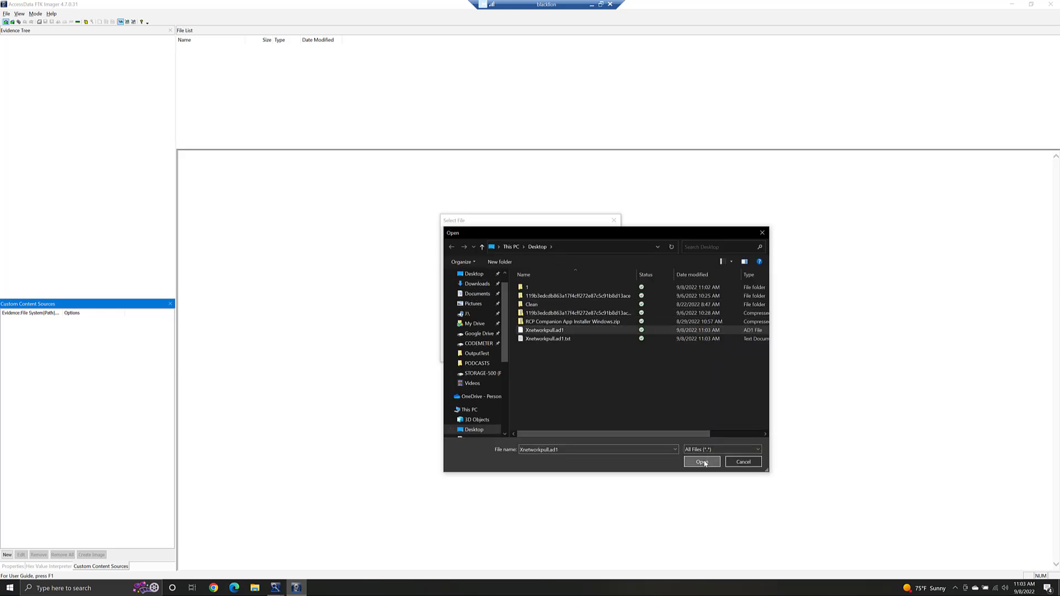
{"action": "left_click", "coordinate": [533, 353]}
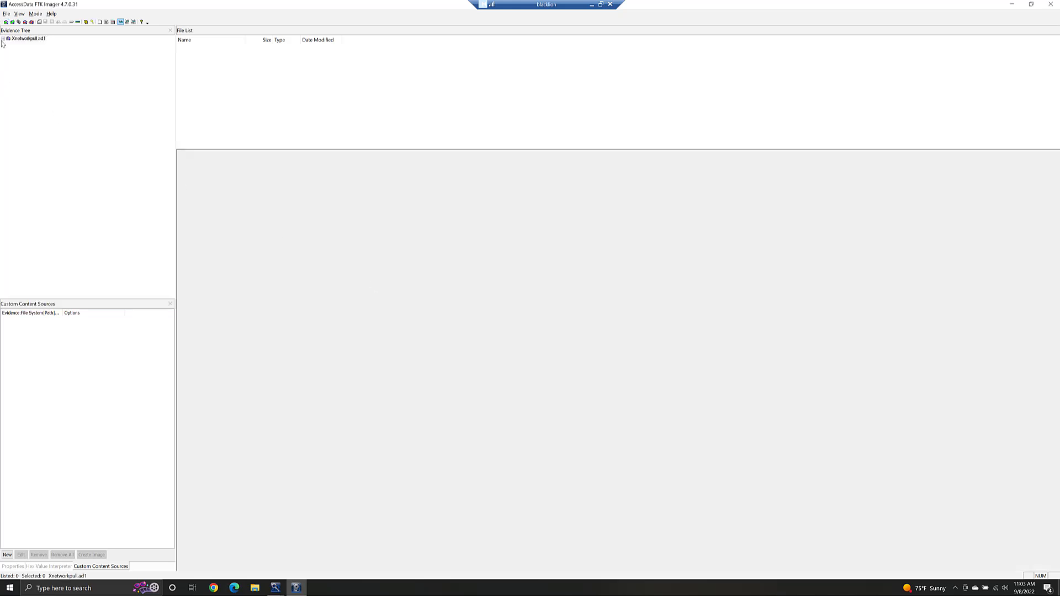
Expand Xnetworkpull.ad1 through NONAME [NTFS], Users, BlueP and OneDrive, list the Documents folder's files, and widen the Name column
{"action": "left_click", "coordinate": [3, 39]}
{"action": "left_click", "coordinate": [9, 44]}
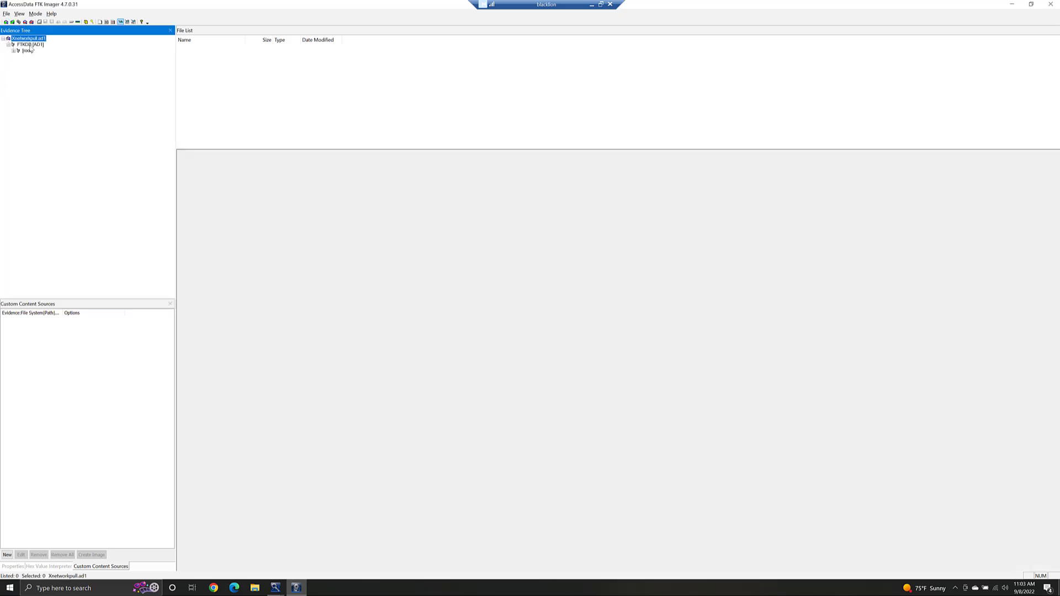
{"action": "left_click", "coordinate": [13, 51]}
{"action": "left_click", "coordinate": [19, 57]}
{"action": "left_click", "coordinate": [24, 63]}
{"action": "left_click", "coordinate": [29, 69]}
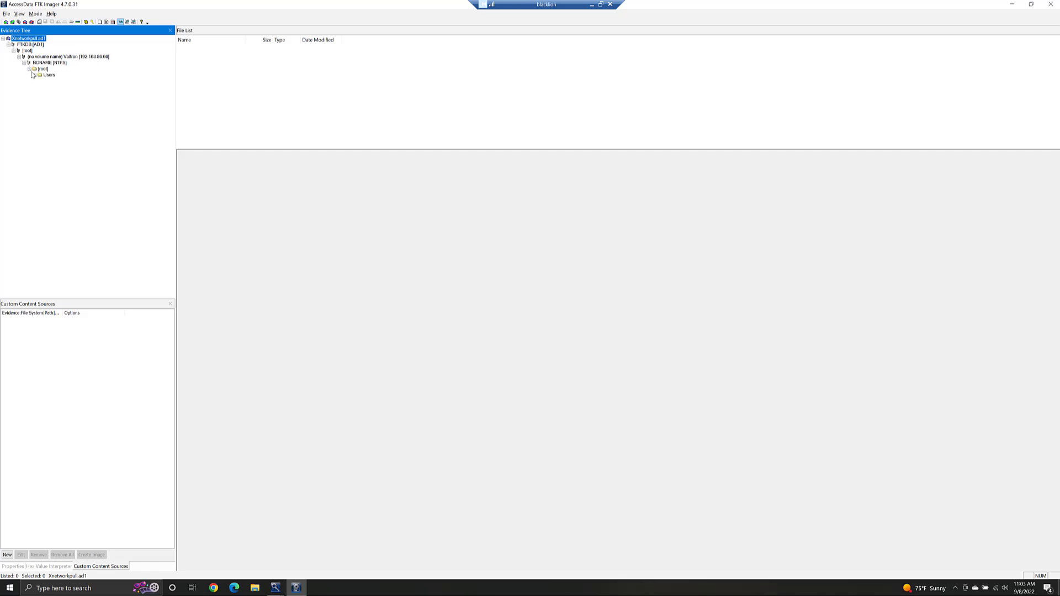
{"action": "left_click", "coordinate": [34, 76]}
{"action": "left_click", "coordinate": [40, 81]}
{"action": "left_click", "coordinate": [45, 87]}
{"action": "left_click", "coordinate": [63, 94]}
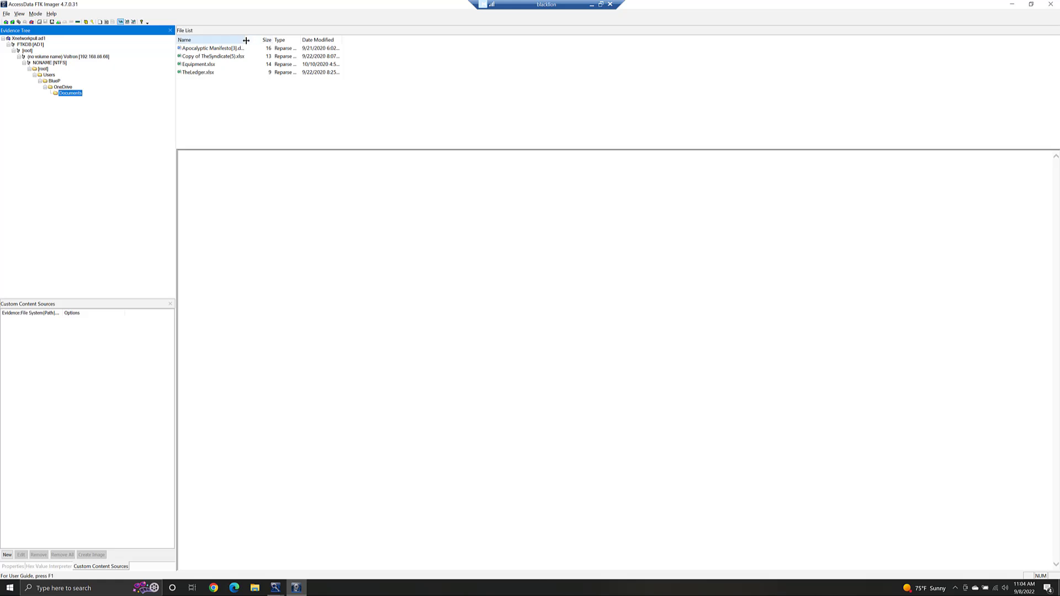
{"action": "left_click_drag", "start_coordinate": [244, 43], "coordinate": [270, 43]}
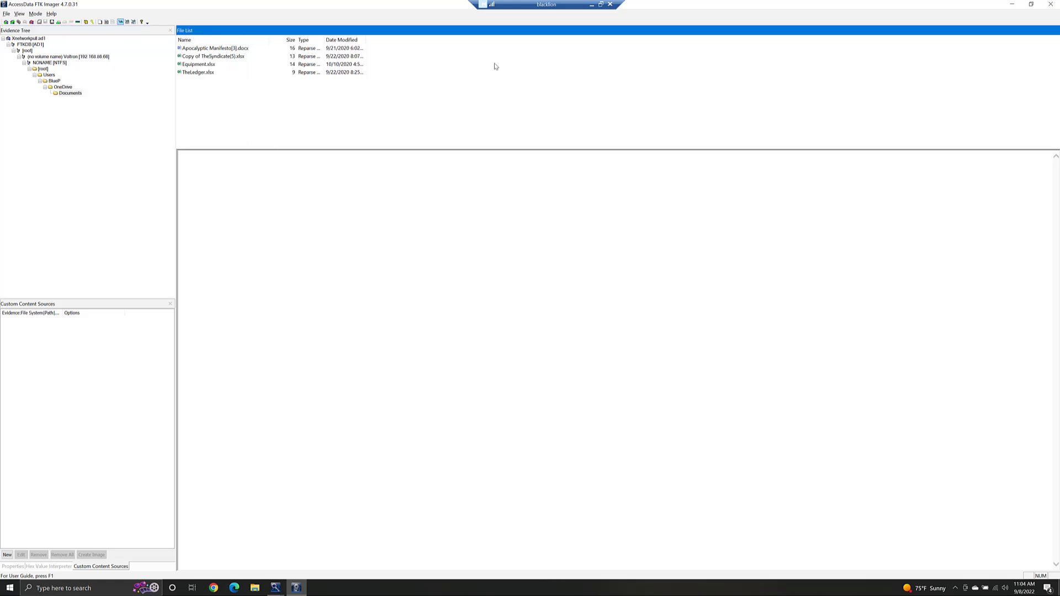